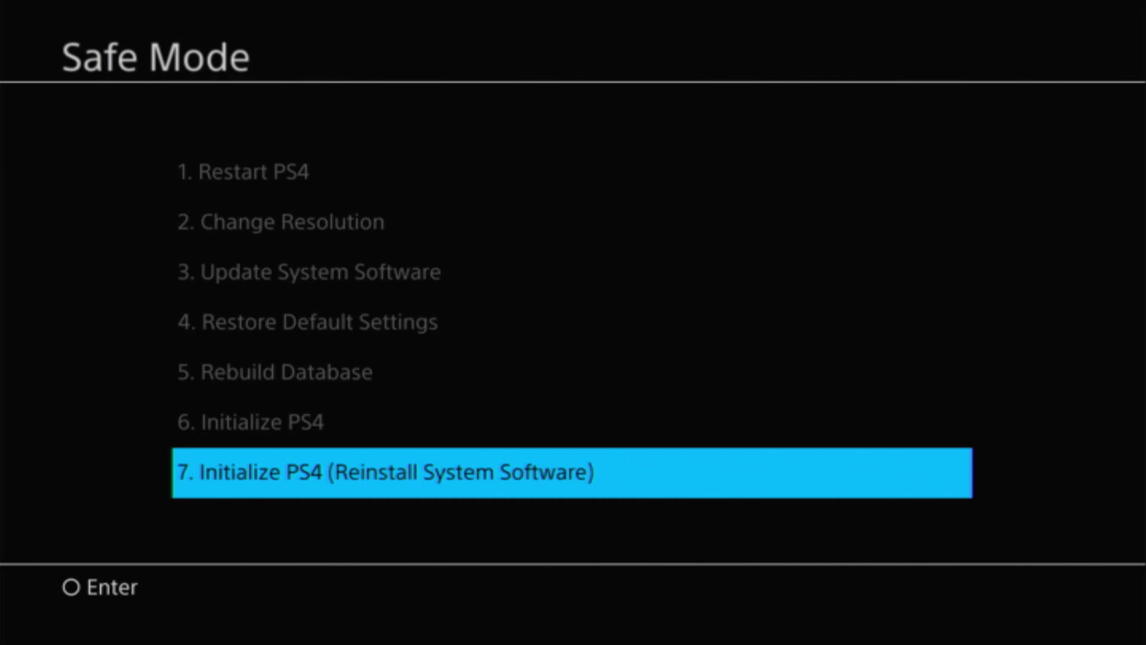
- Start Initialize PS4 (Reinstall System Software) and agree to use the update file on the USB storage device
key(Return)
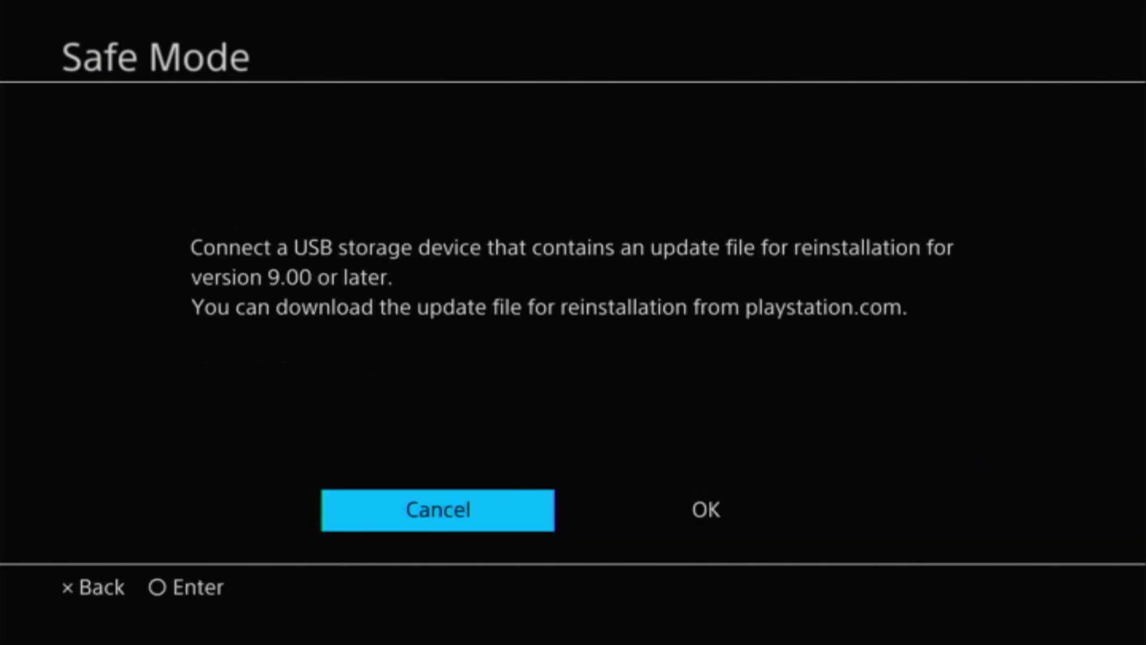
key(Right)
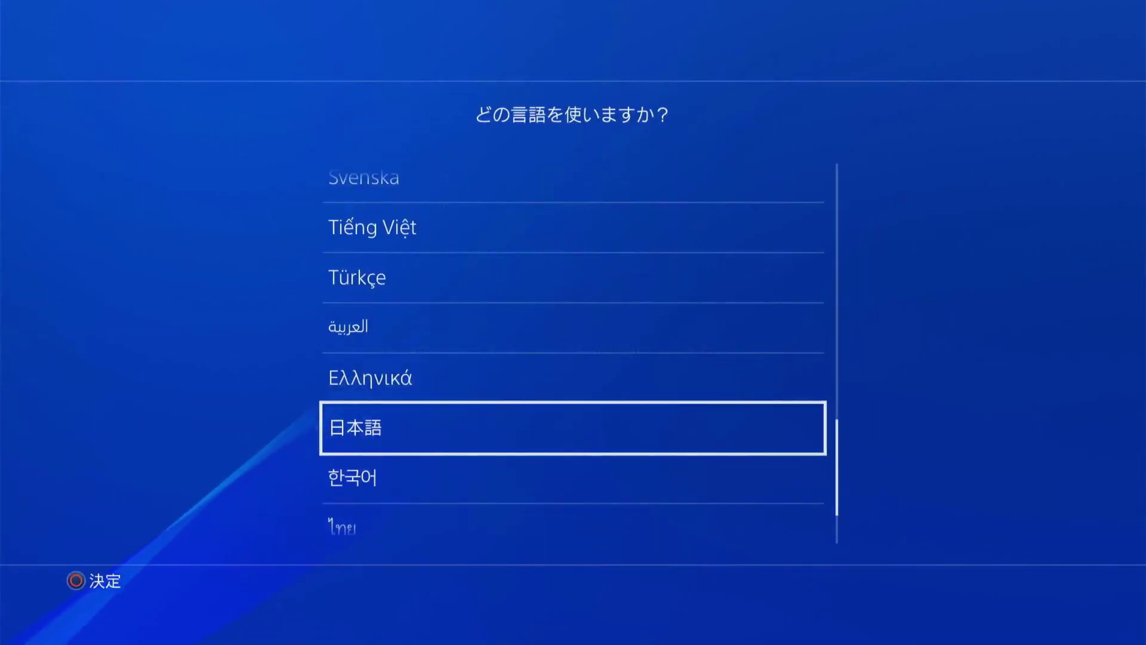
- Set the system language to English (United States) and begin the initial PS4 setup
key(Up)
key(Up)
key(Up)
key(Up)
key(Up)
key(Up)
key(Up)
key(Up)
key(Up)
key(Up)
key(Up)
key(Up)
key(Up)
key(Up)
key(Up)
key(Up)
key(Up)
key(Up)
key(Up)
key(Up)
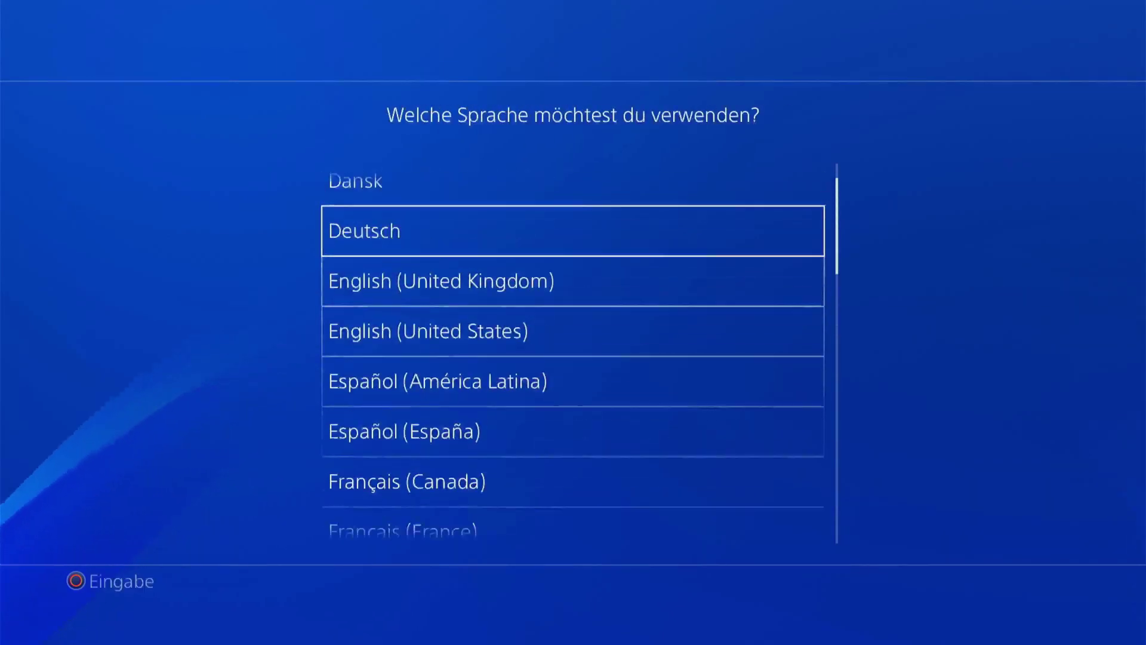
key(Up)
key(Up)
key(Down)
key(Down)
key(Down)
key(Down)
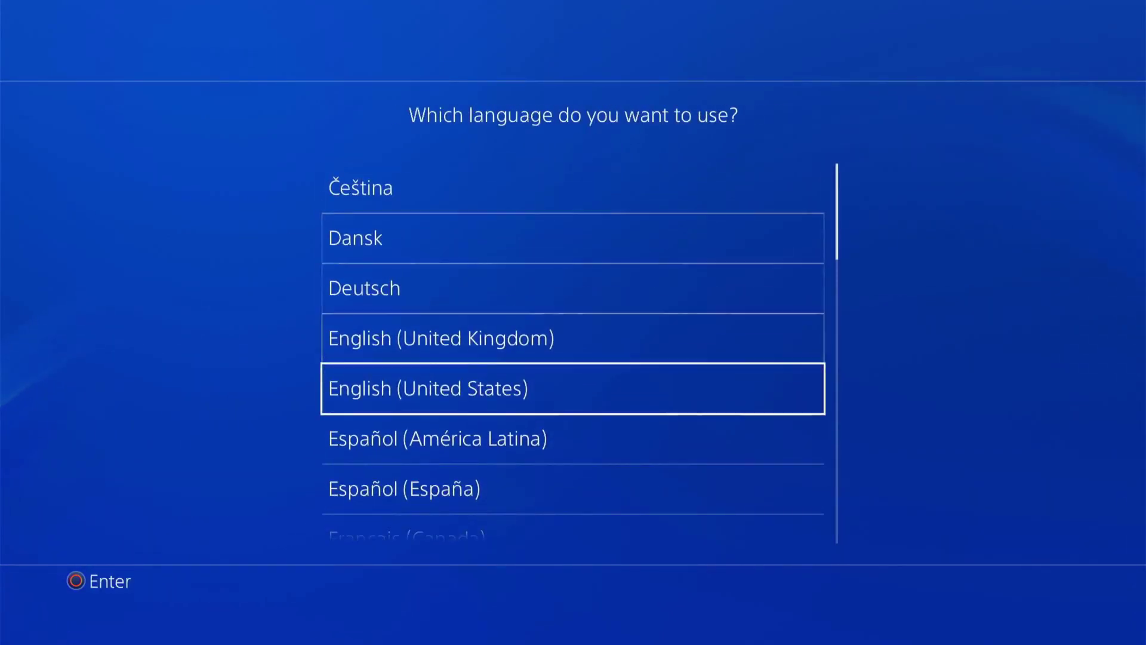
key(Down)
key(Up)
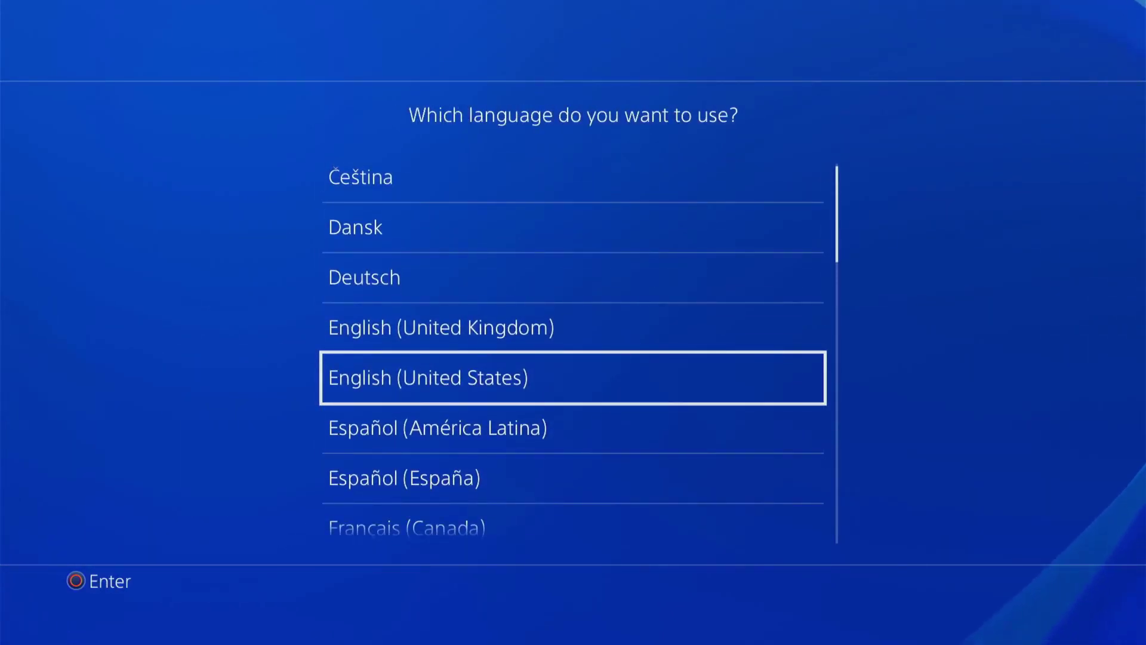
key(Return)
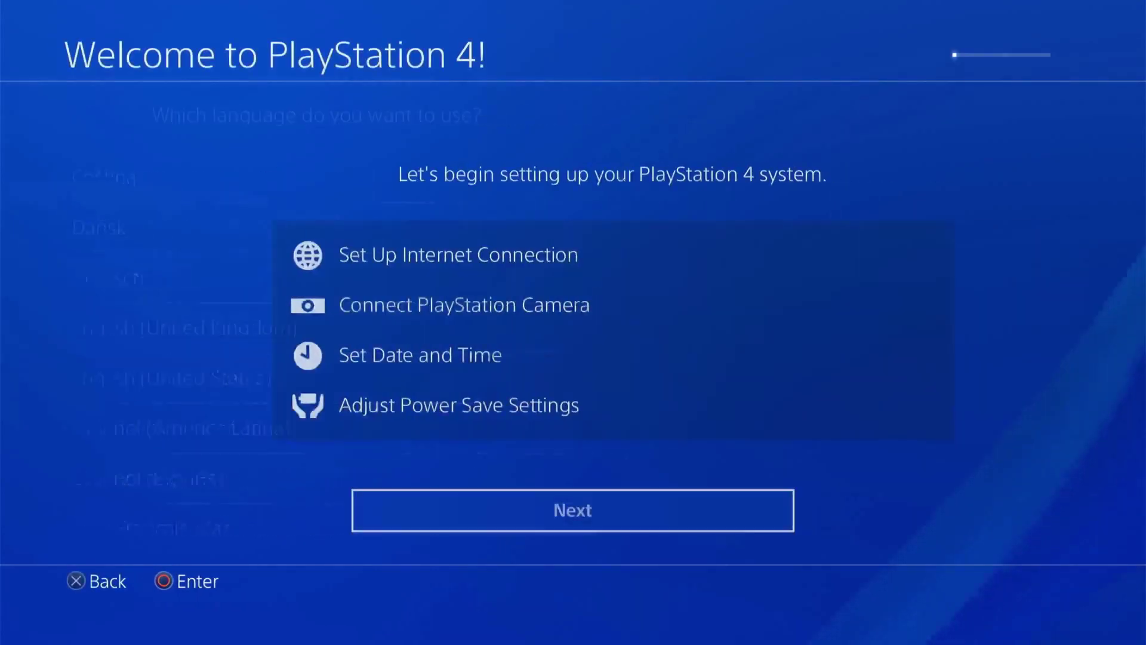
key(Return)
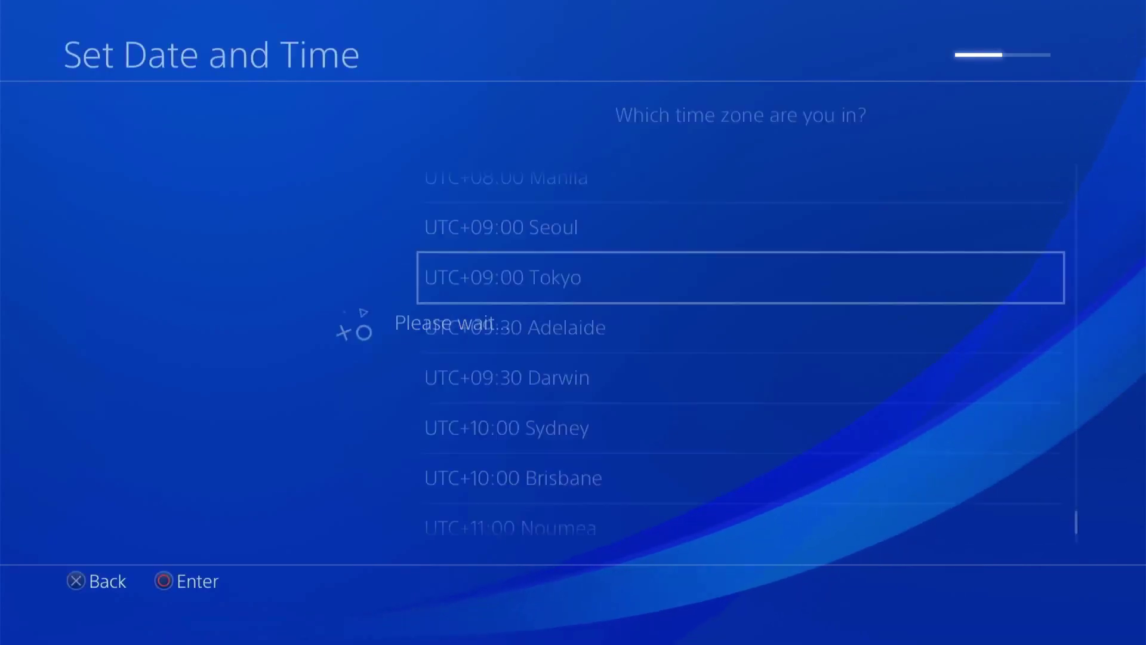
- Set the time zone to UTC-07:00 Mountain Time (US, Canada) and accept the proposed date and time
key(Up)
key(Up)
key(Up)
key(Up)
key(Up)
key(Up)
key(Up)
key(Up)
key(Up)
key(Up)
key(Up)
key(Up)
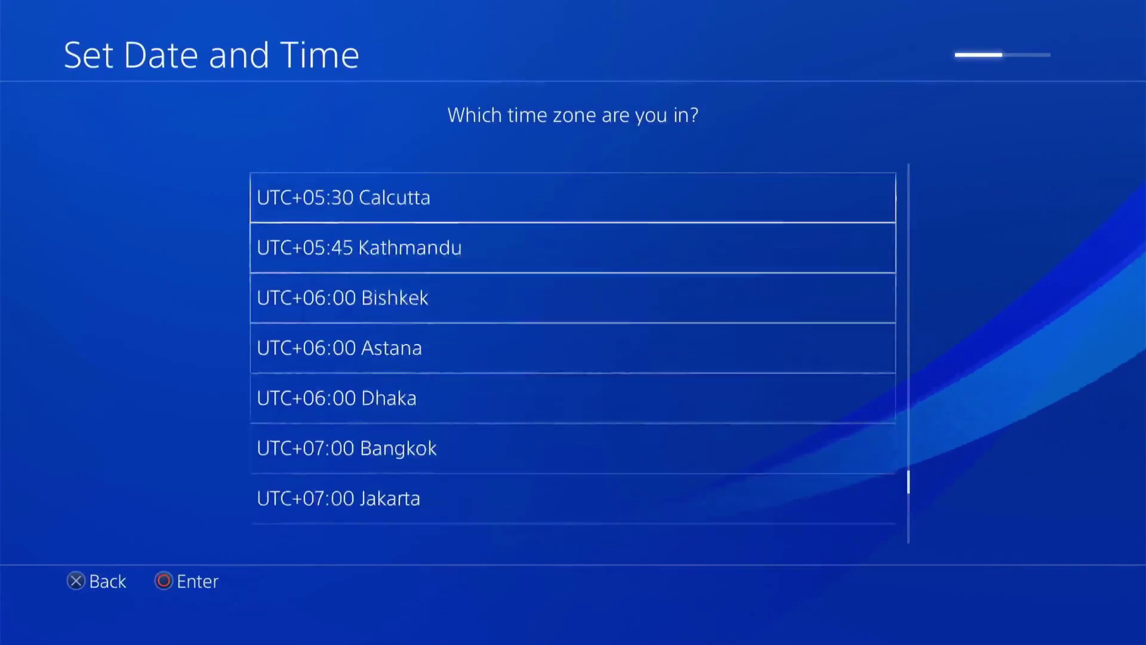
key(Up)
key(Up)
key(Up)
key(Up)
key(Up)
key(Up)
key(Up)
key(Up)
key(Up)
key(Up)
key(Up)
key(Up)
key(Up)
key(Up)
key(Up)
key(Up)
key(Up)
key(Up)
key(Up)
key(Up)
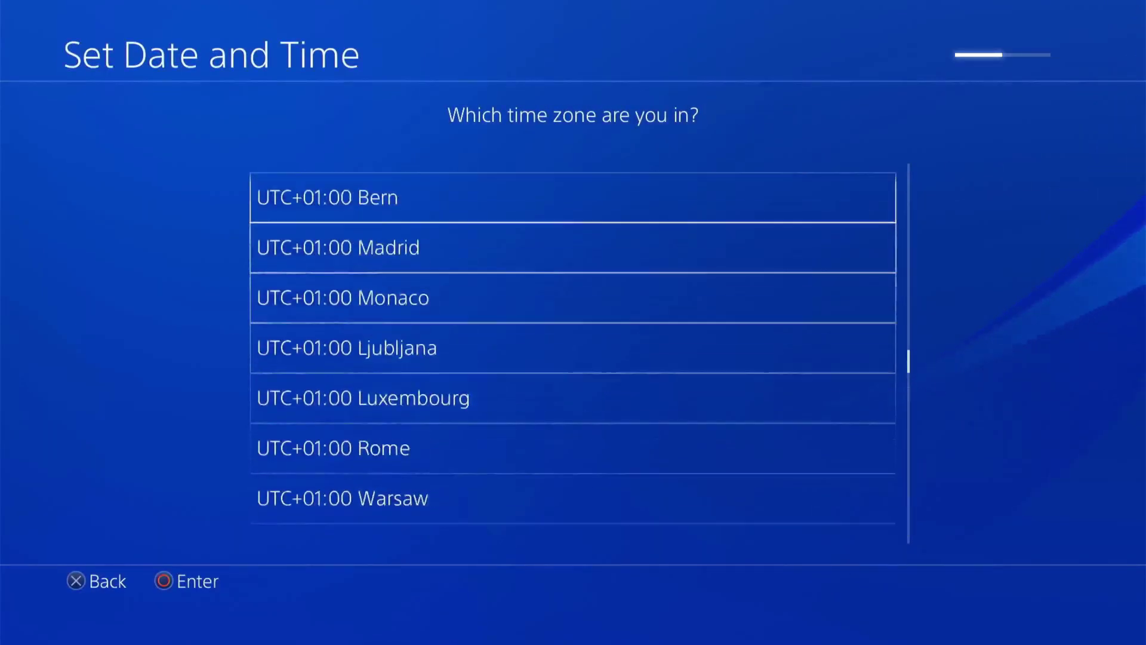
key(Up)
key(Up)
key(Up)
key(Up)
key(Up)
key(Up)
key(Up)
key(Up)
key(Up)
key(Up)
key(Up)
key(Up)
key(Up)
key(Up)
key(Up)
key(Up)
key(Up)
key(Up)
key(Up)
key(Up)
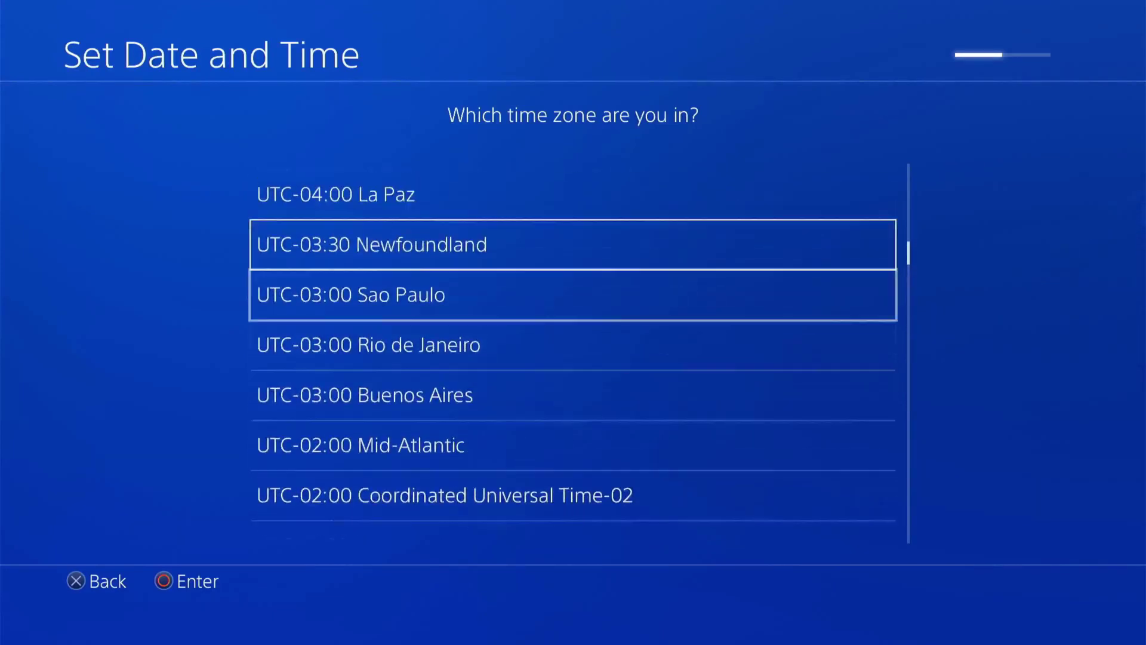
key(Up)
key(Up)
key(Up)
key(Up)
key(Up)
key(Up)
key(Up)
key(Up)
key(Up)
key(Up)
key(Up)
key(Up)
key(Up)
key(Up)
key(Up)
key(Up)
key(Up)
key(Up)
key(Up)
key(Up)
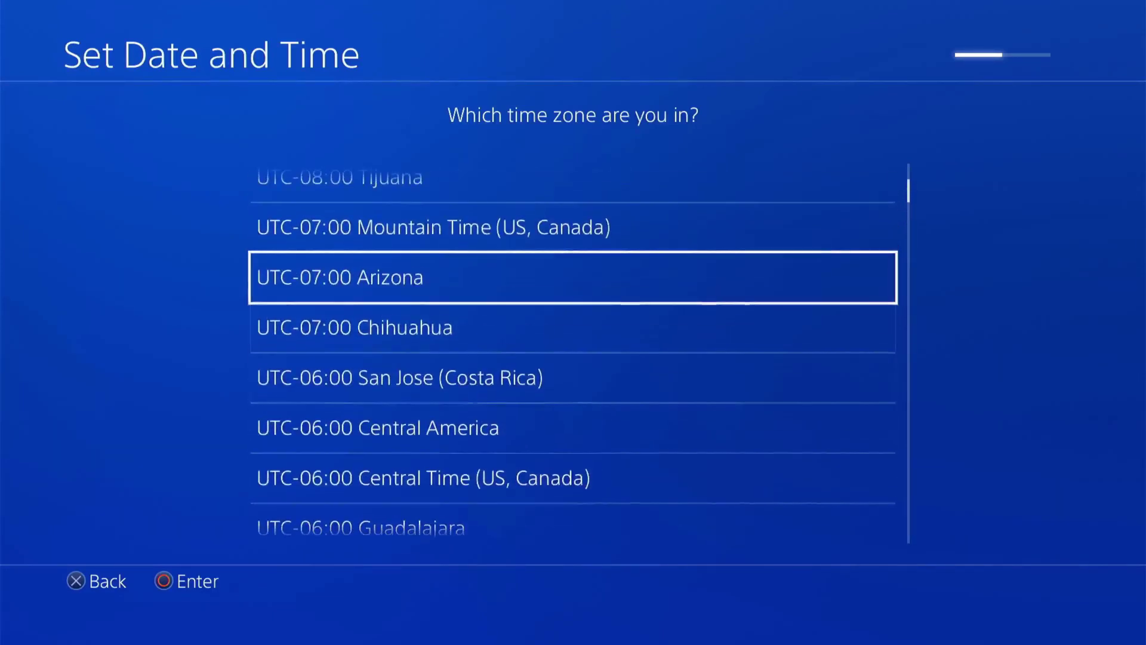
key(Up)
key(Return)
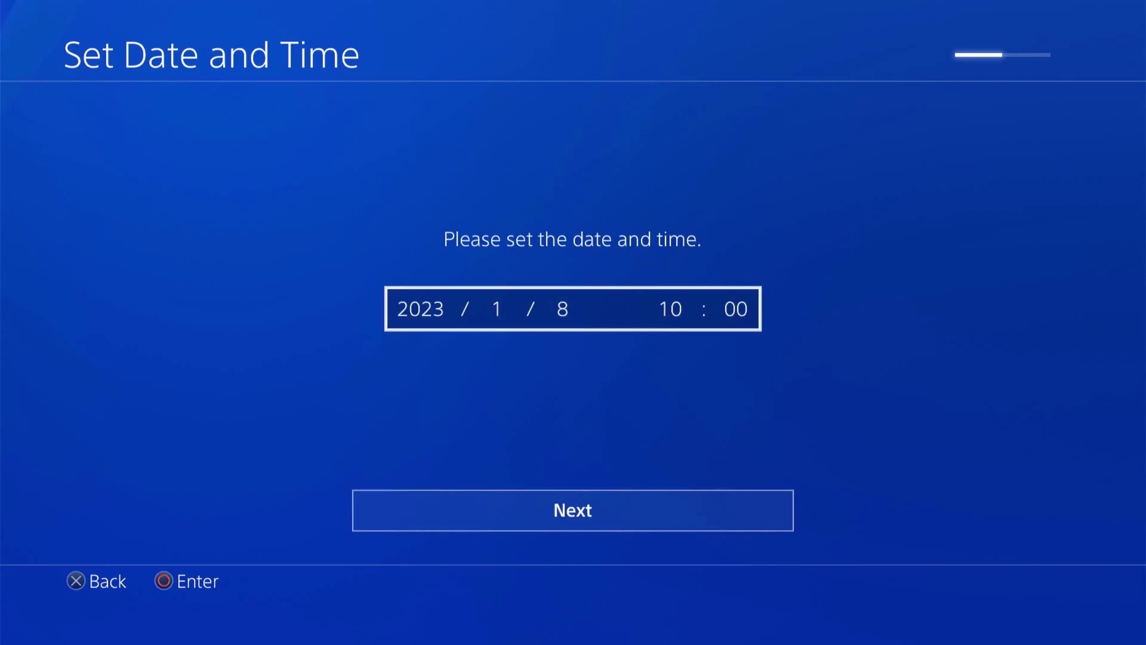
key(Down)
key(Return)
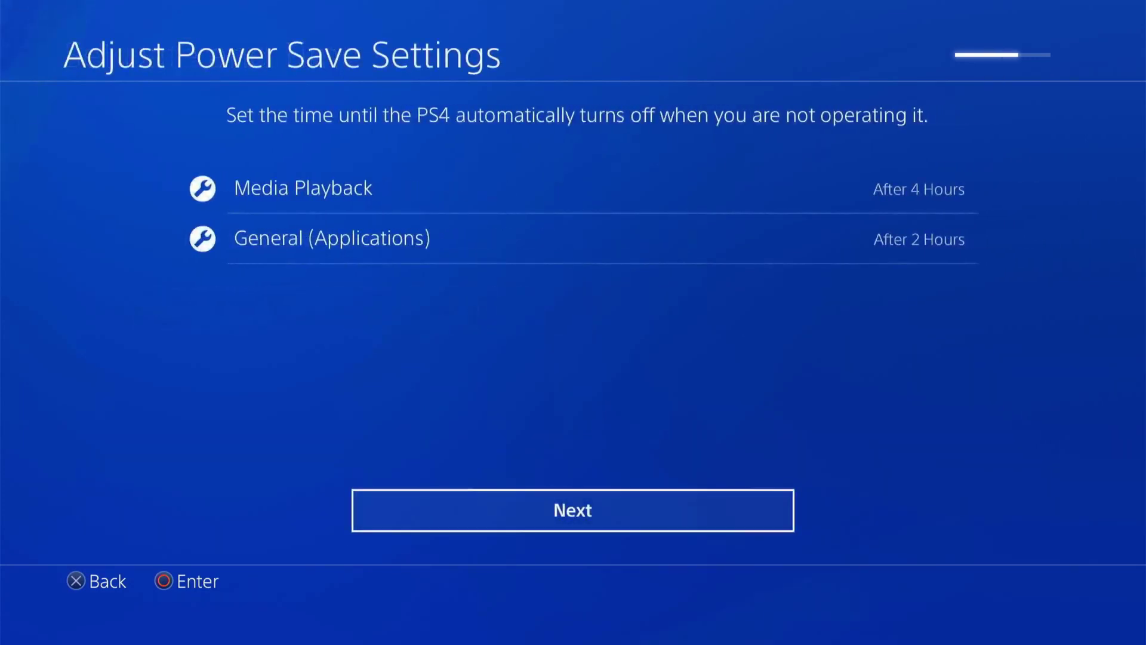
- Keep the default power save and rest mode settings, and accept the PS4 system software license agreement
key(Return)
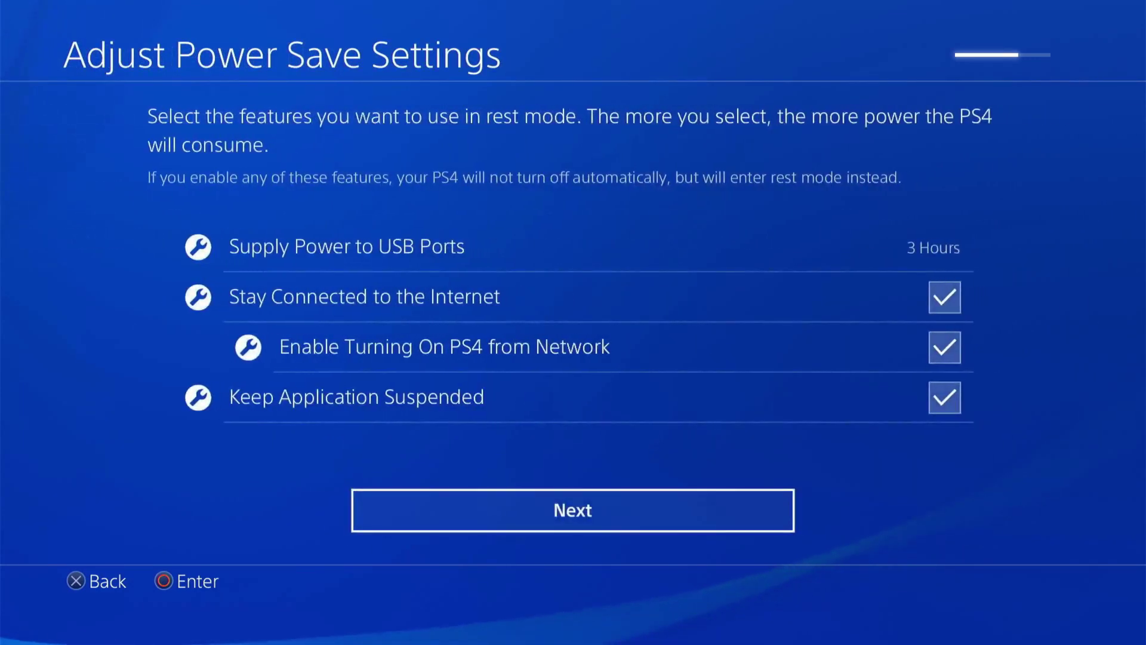
key(Return)
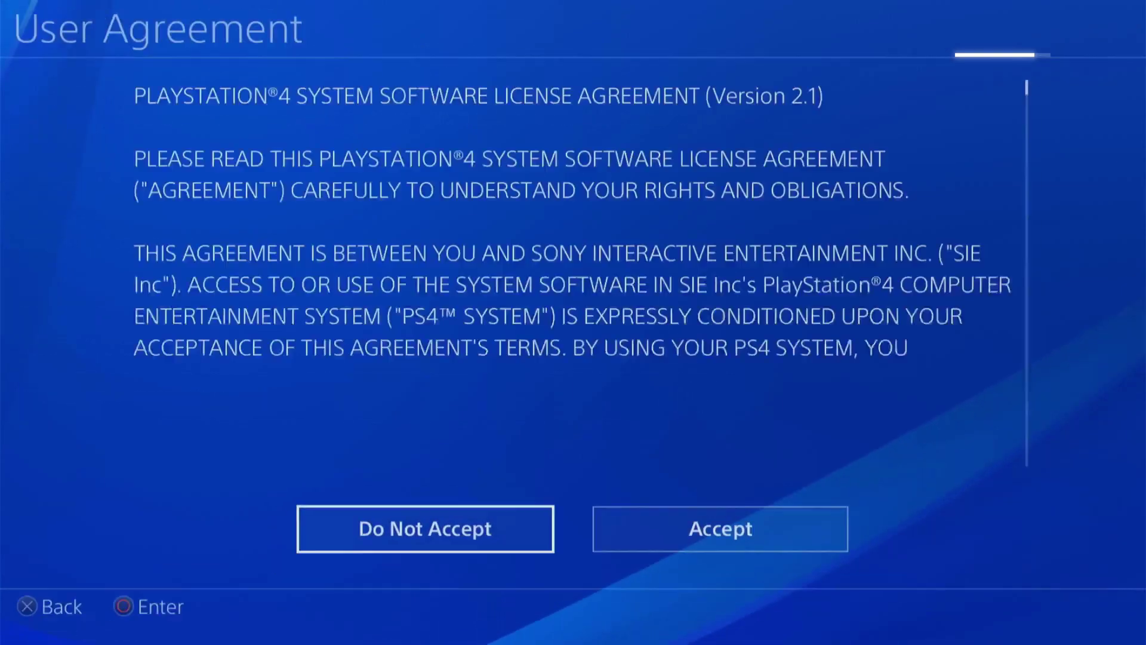
key(Right)
key(Return)
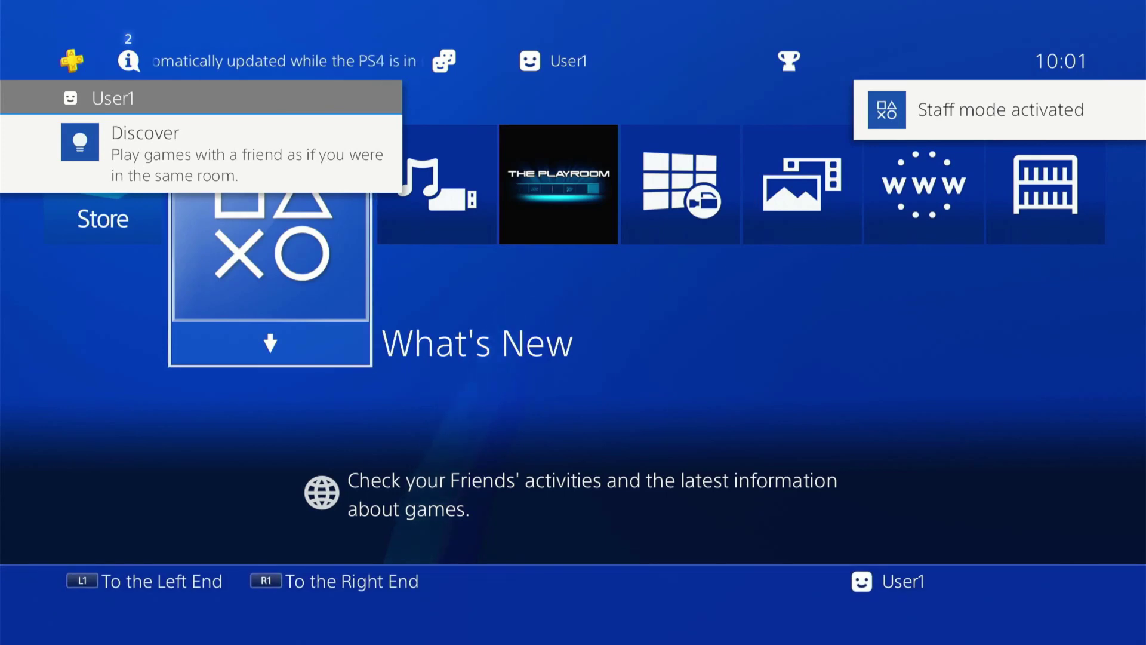
- Go from the home screen content to Settings in the function area
key(Right)
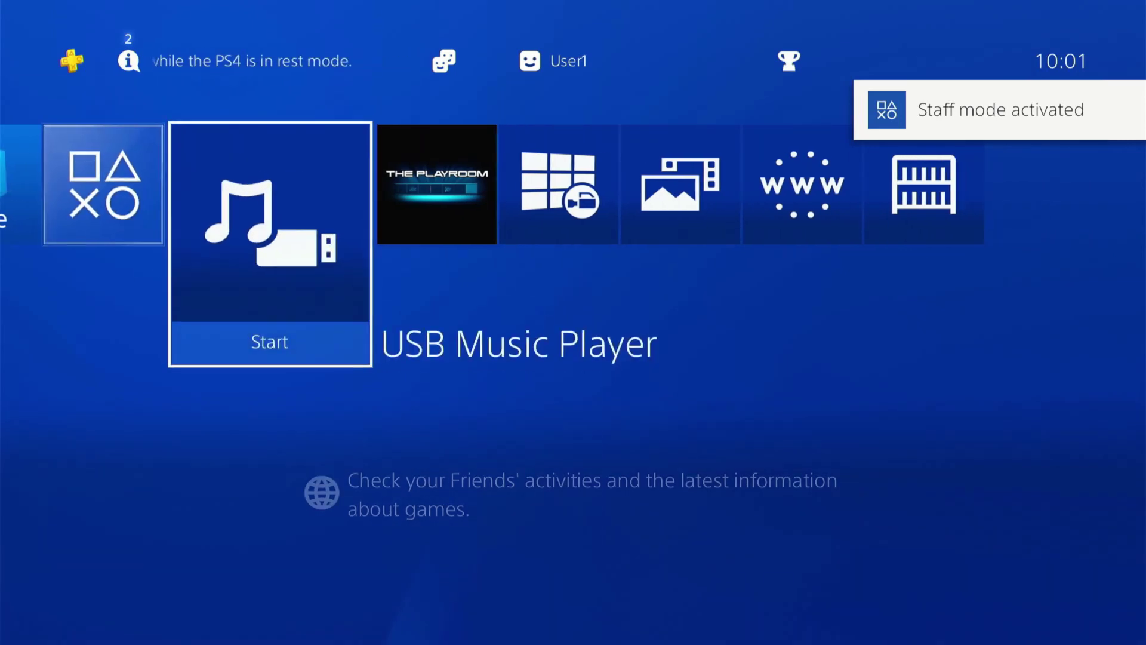
key(Up)
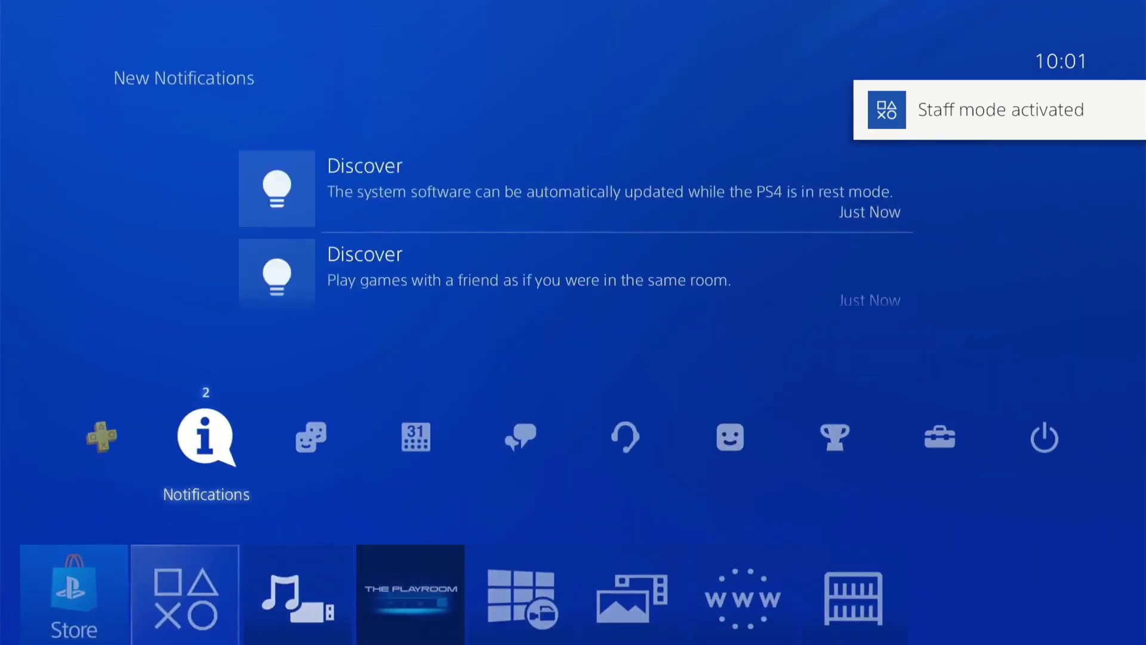
key(Right)
key(Right)
key(Right)
key(Right)
key(Right)
key(Right)
key(Right)
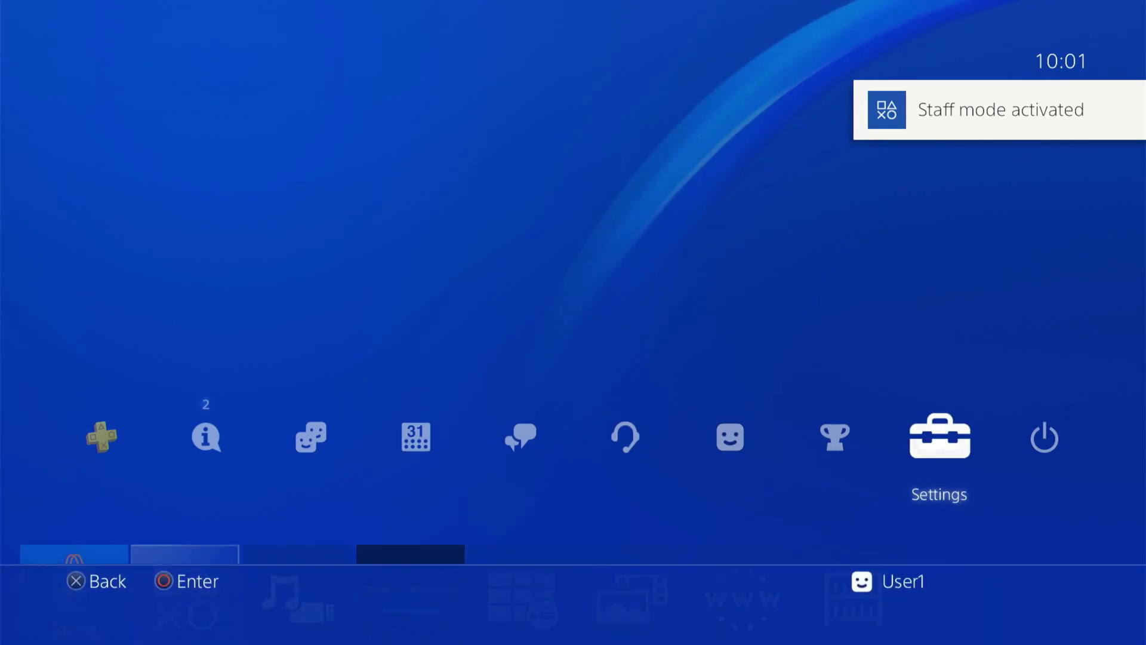
key(Down)
key(Up)
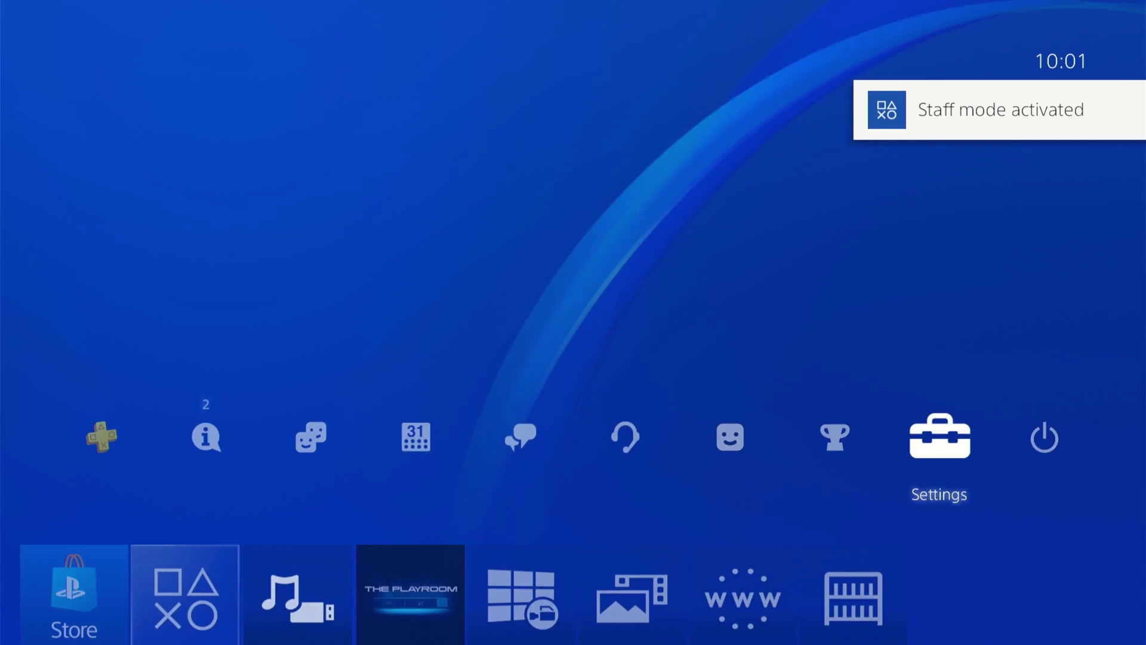
key(Right)
key(Return)
key(Escape)
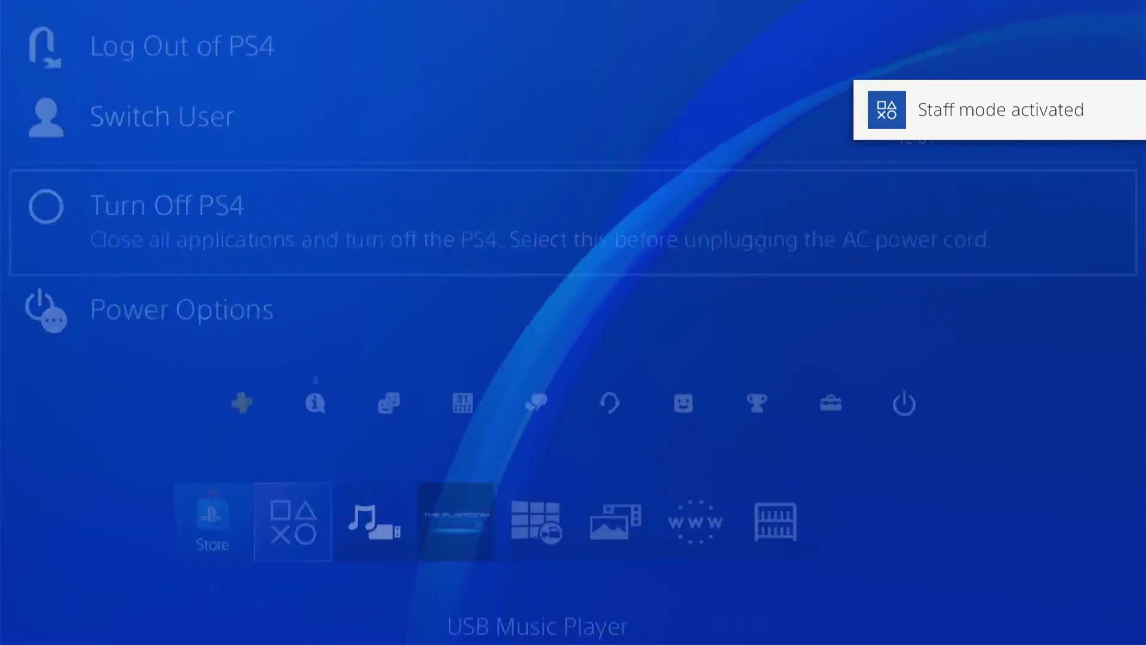
key(Left)
- Open Settings and enter its System section
key(Return)
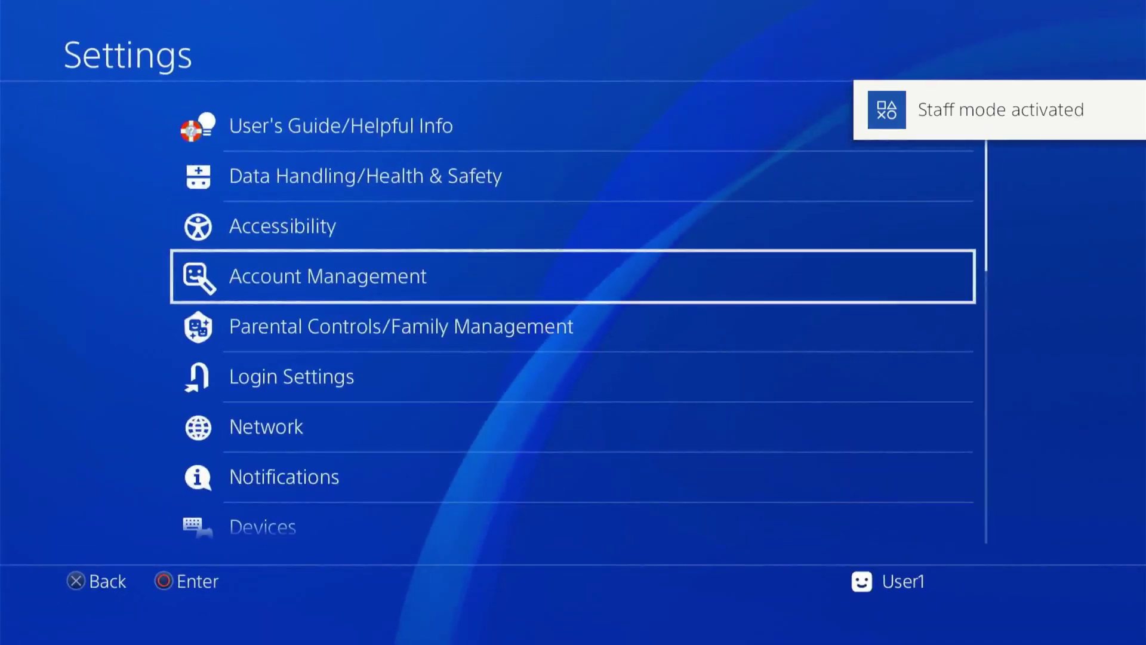
key(Down)
key(Down)
key(Down)
key(Down)
key(Down)
key(Down)
key(Down)
key(Down)
key(Down)
key(Down)
key(Down)
key(Down)
key(Down)
key(Down)
key(Down)
key(Down)
key(Down)
key(Down)
key(Down)
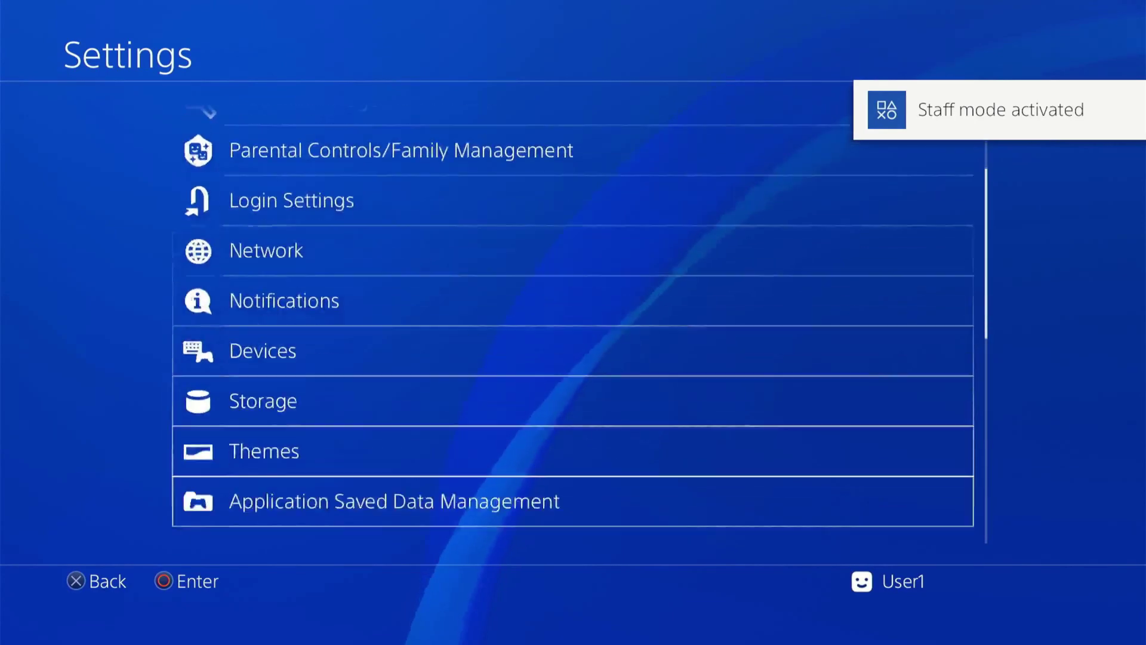
key(Up)
key(Return)
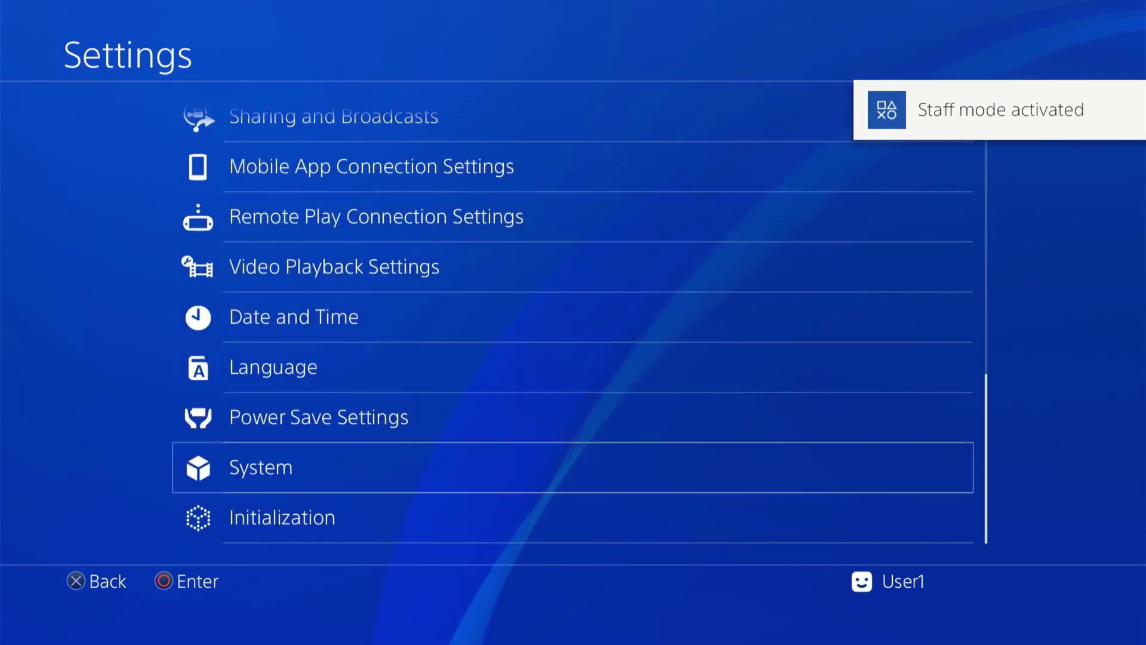
- Enable Use X Button for Enter and acknowledge the change of controller button functions
key(Down)
key(Down)
key(Down)
key(Down)
key(Down)
key(Down)
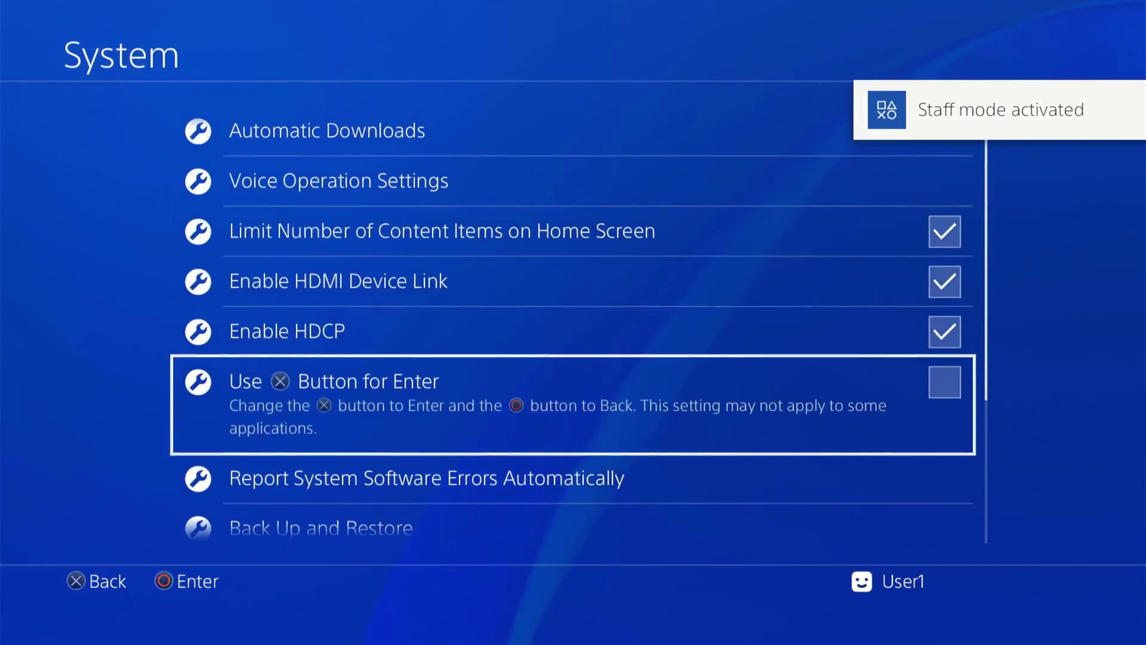
key(Return)
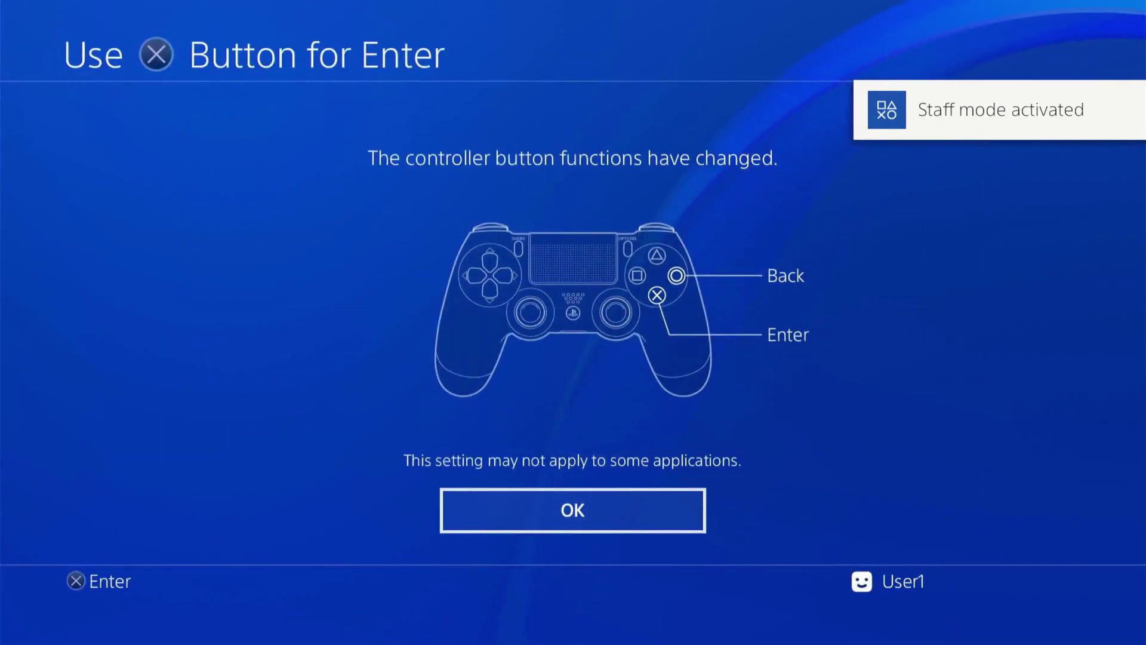
key(Return)
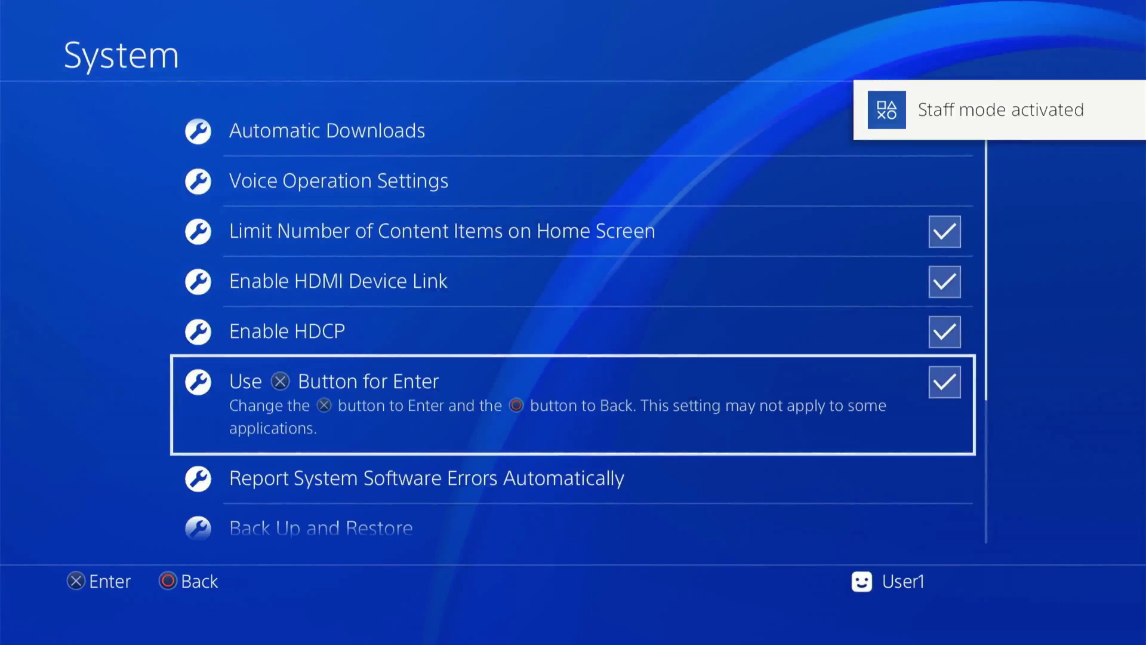
- Leave the System section and open the Network section of Settings
key(Escape)
key(Up)
key(Up)
key(Up)
key(Up)
key(Up)
key(Up)
key(Up)
key(Up)
key(Up)
key(Up)
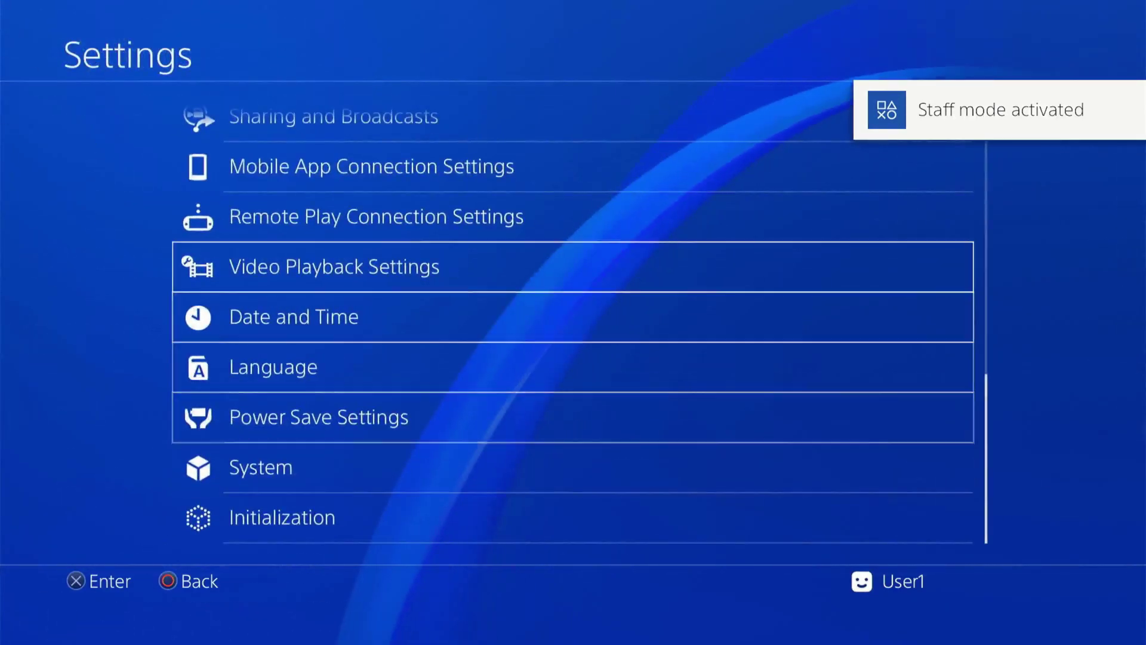
key(Up)
key(Up)
key(Up)
key(Up)
key(Up)
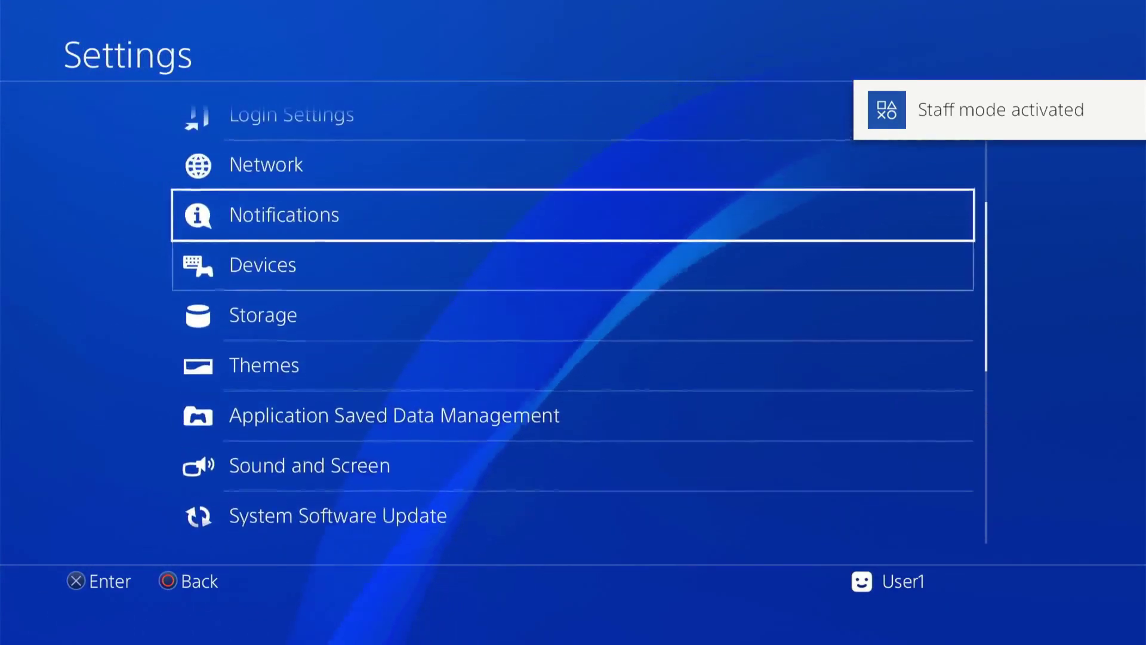
key(Return)
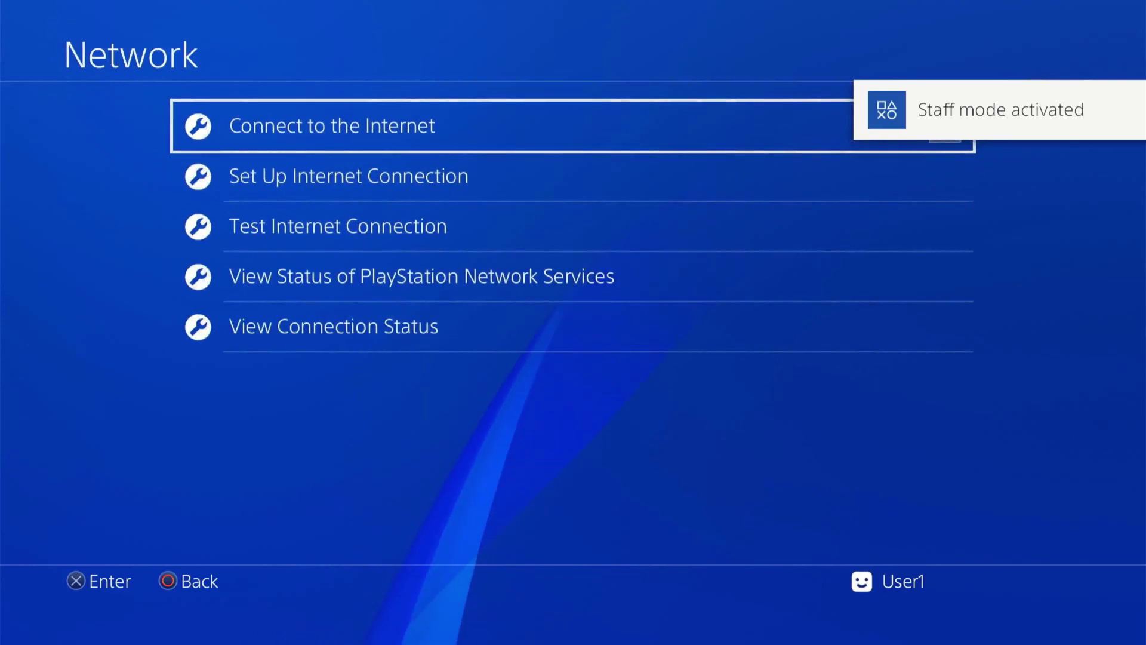
- Set up the internet connection with automatic IP address settings, no specified DHCP host name and manual DNS settings
key(Down)
key(Return)
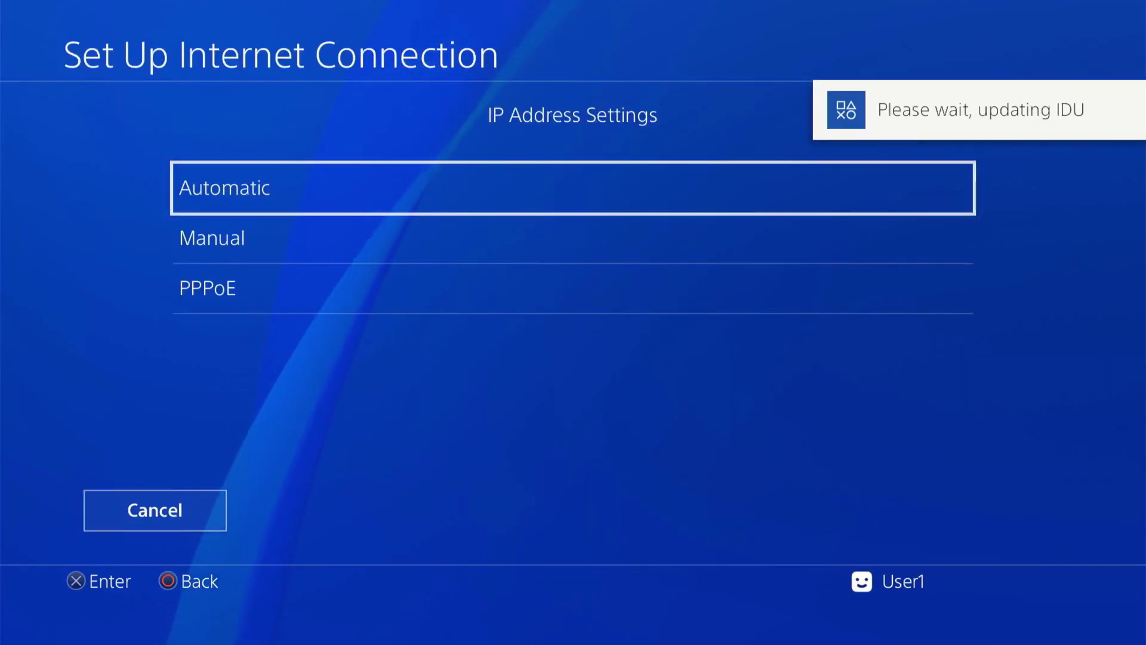
key(Return)
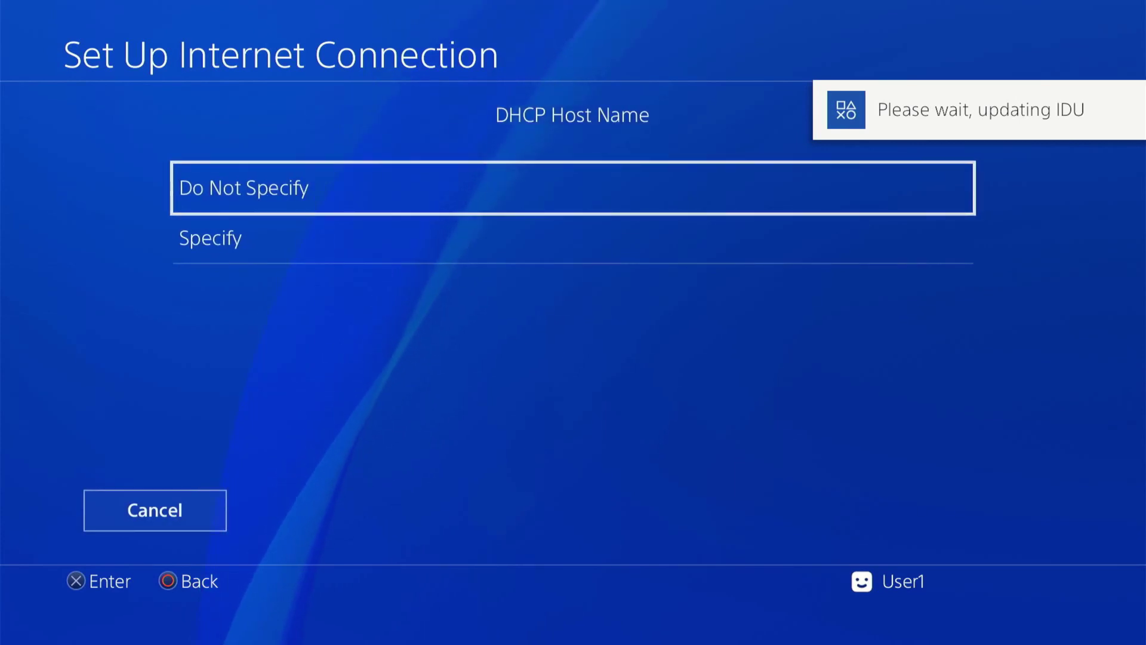
key(Return)
key(Down)
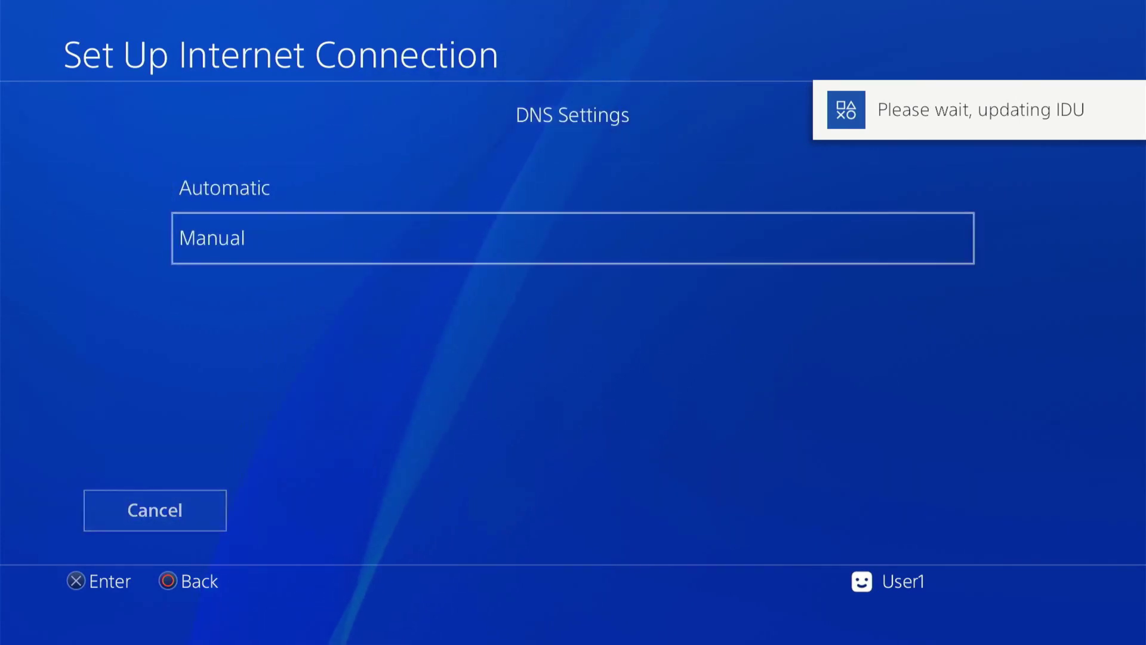
key(Return)
- Open the Primary DNS for editing and enter the first half of the address, 165.227
key(Return)
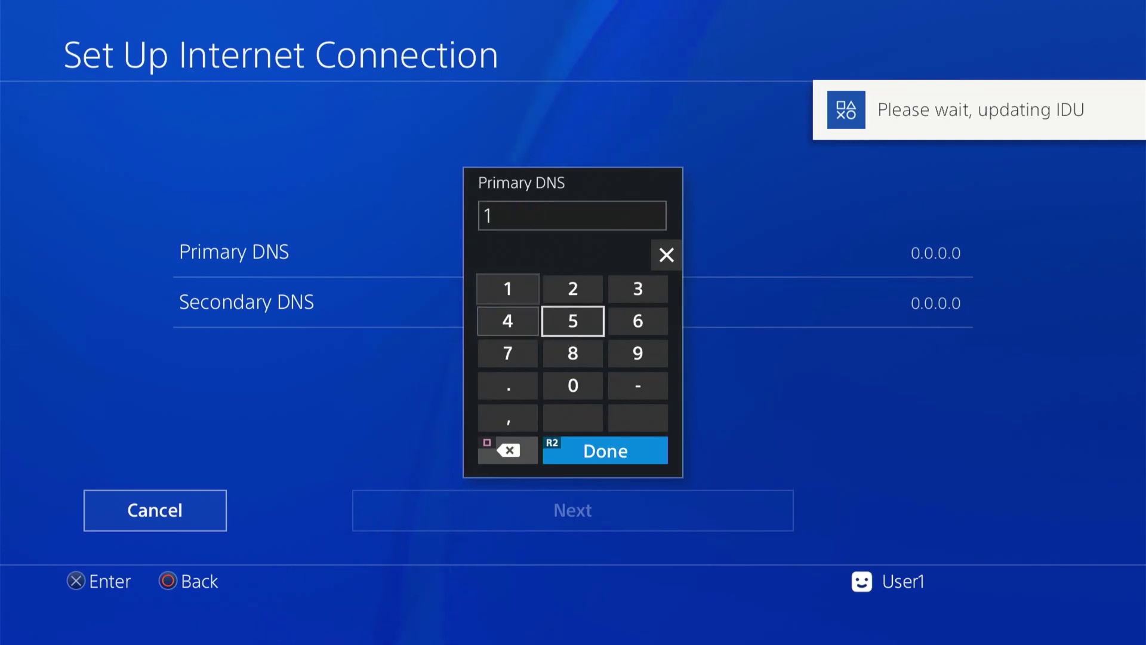
text(165)
key(Down)
key(Down)
key(Left)
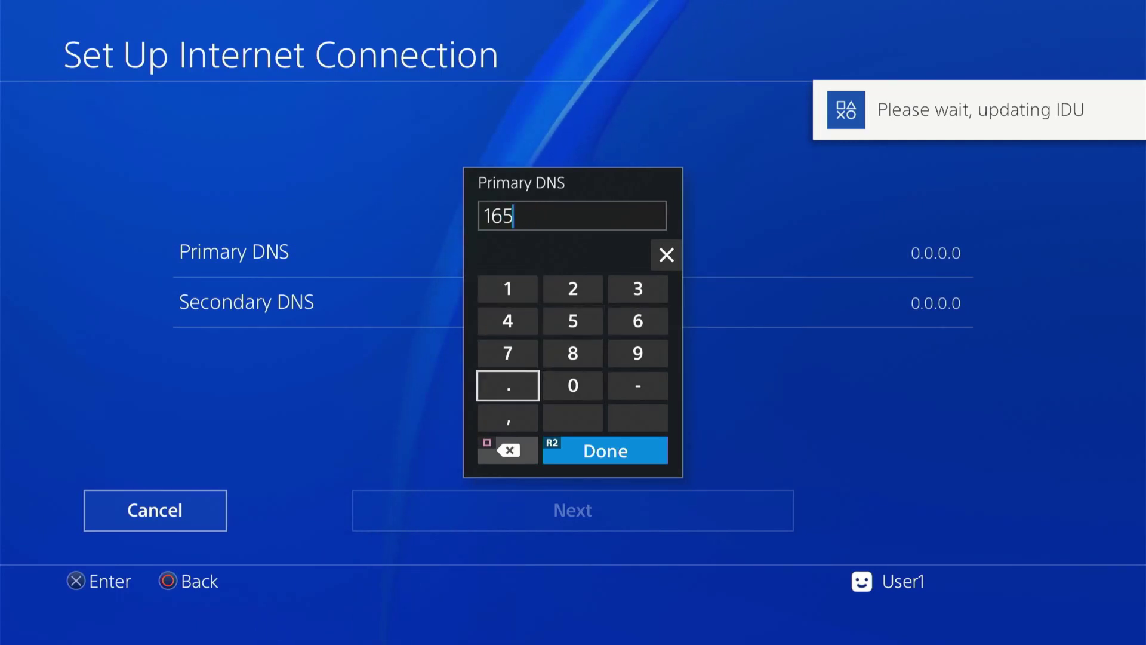
text(.)
key(Up)
key(Up)
key(Up)
key(Right)
text(22)
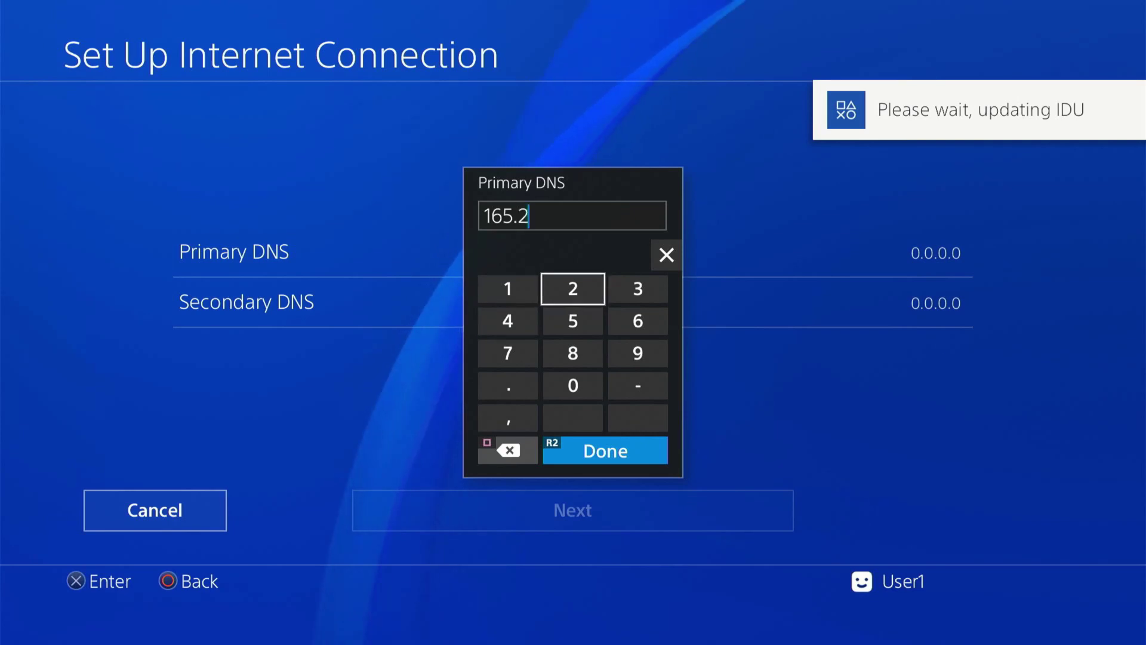
key(Down)
key(Down)
key(Left)
text(7)
key(Down)
text(.)
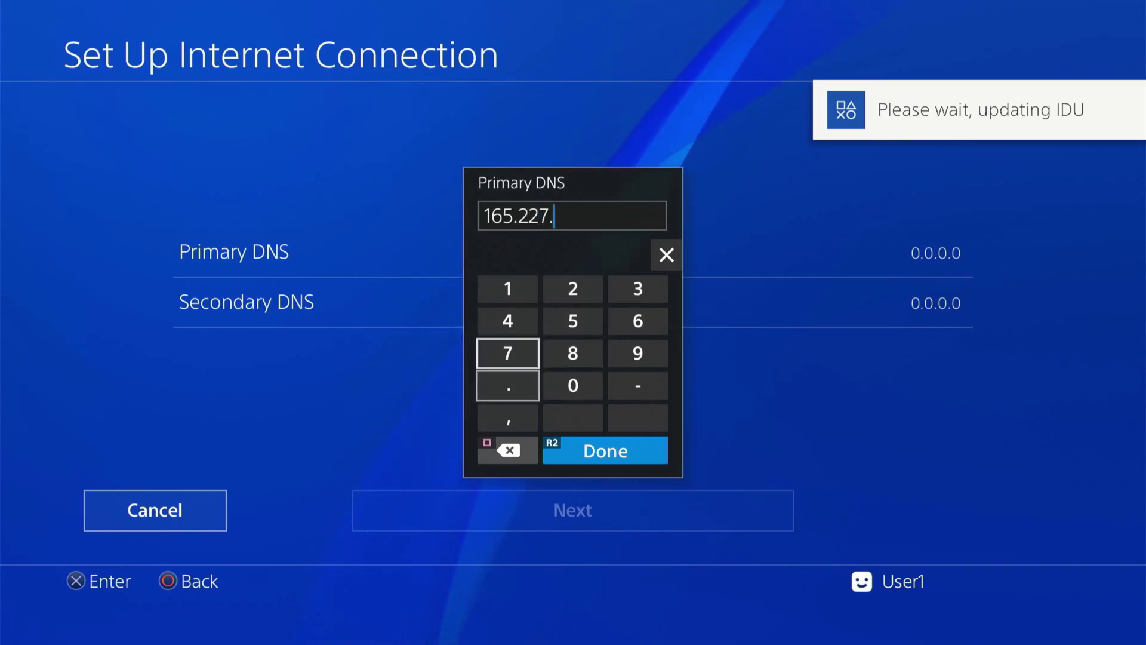
- Complete the primary DNS address as 165.227.83.145 and confirm it
key(Up)
key(Right)
key(Right)
key(Left)
text(8)
key(Up)
key(Up)
key(Right)
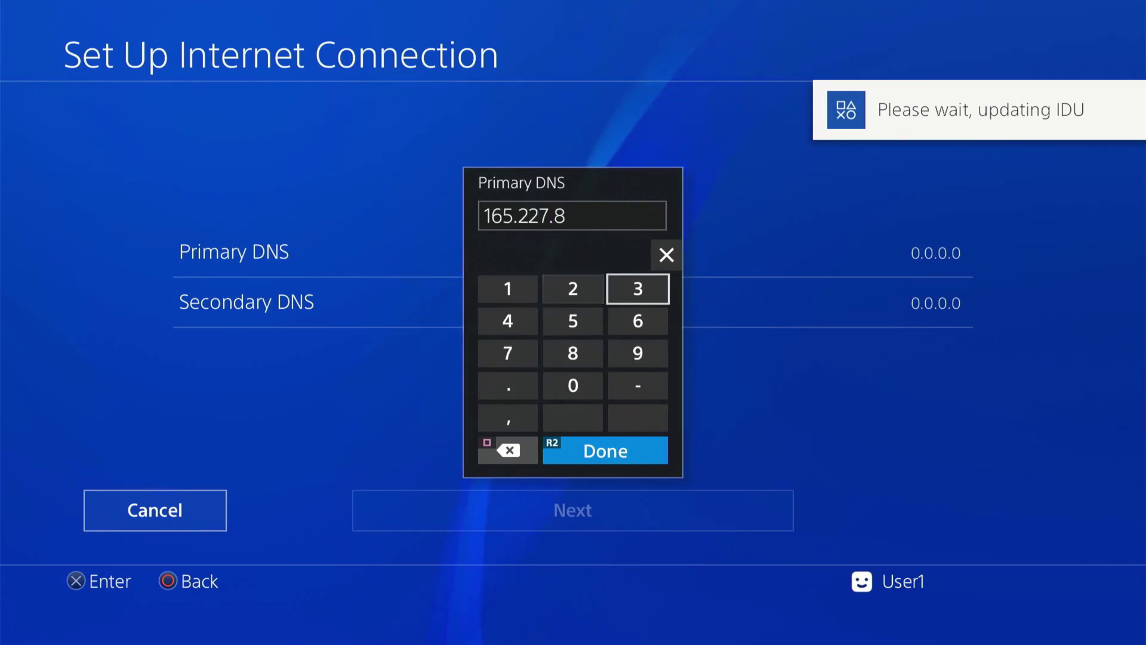
text(3)
key(Left)
key(Down)
key(Down)
key(Left)
key(Down)
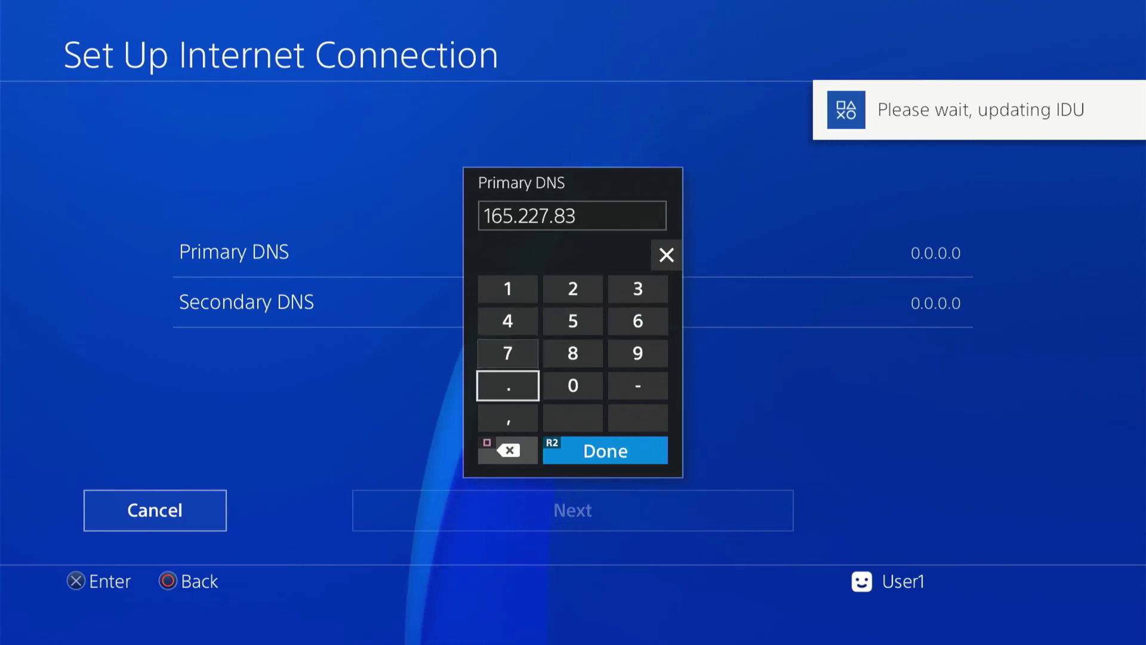
text(.)
key(Up)
key(Up)
key(Up)
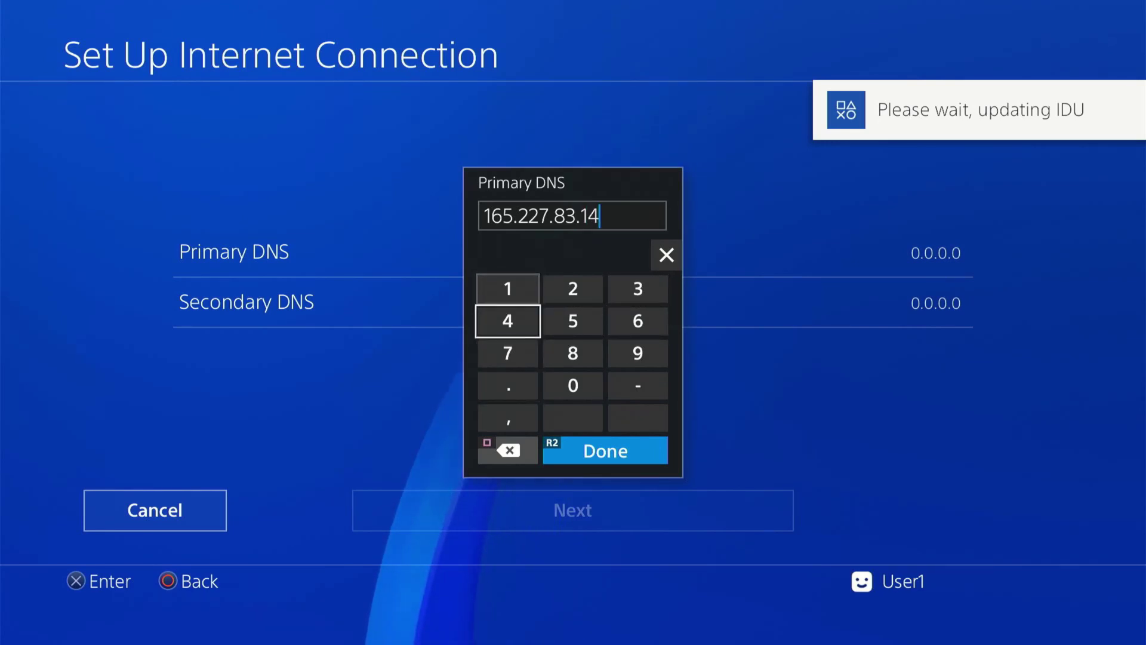
text(145)
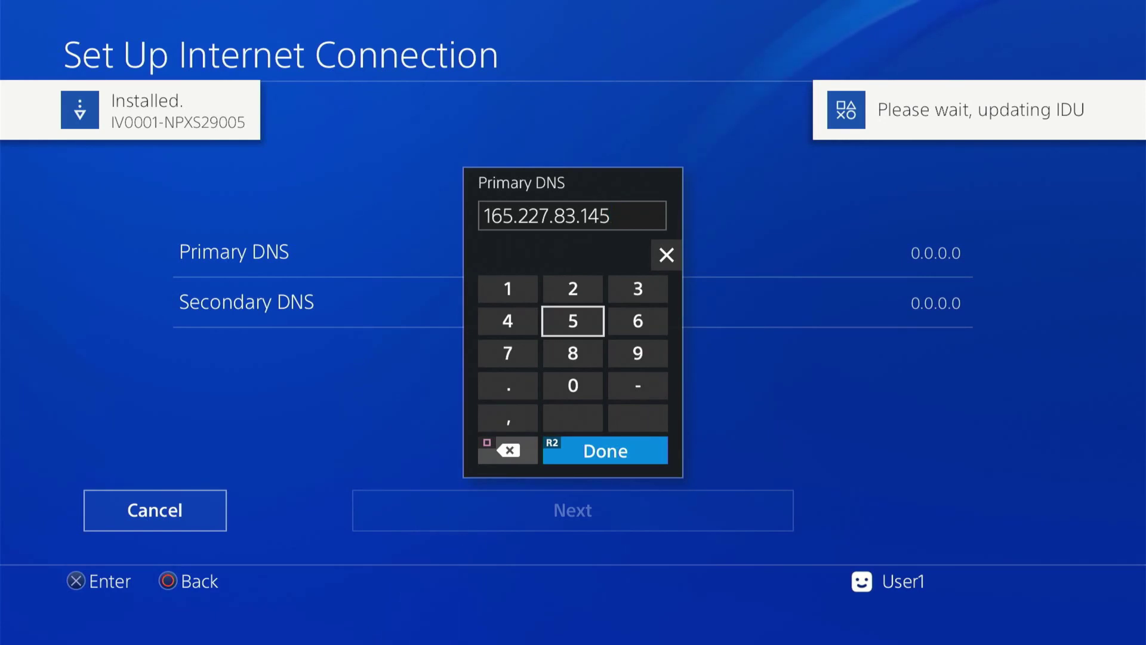
key(Return)
- Clear the Secondary DNS address and enter its first part, 192
key(Down)
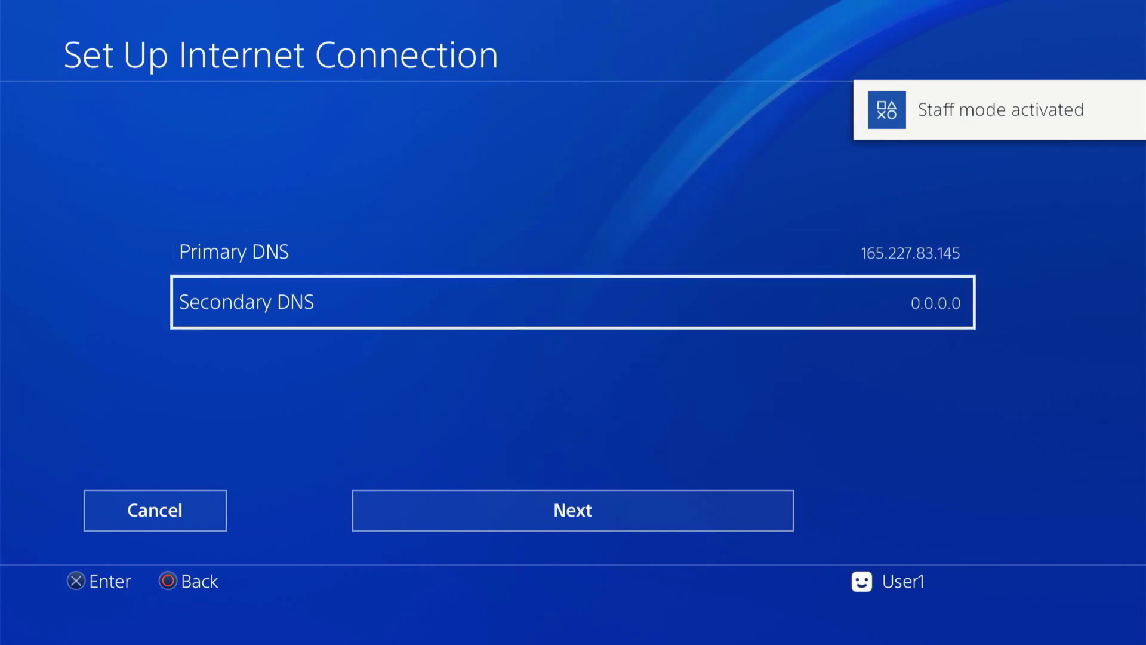
key(Return)
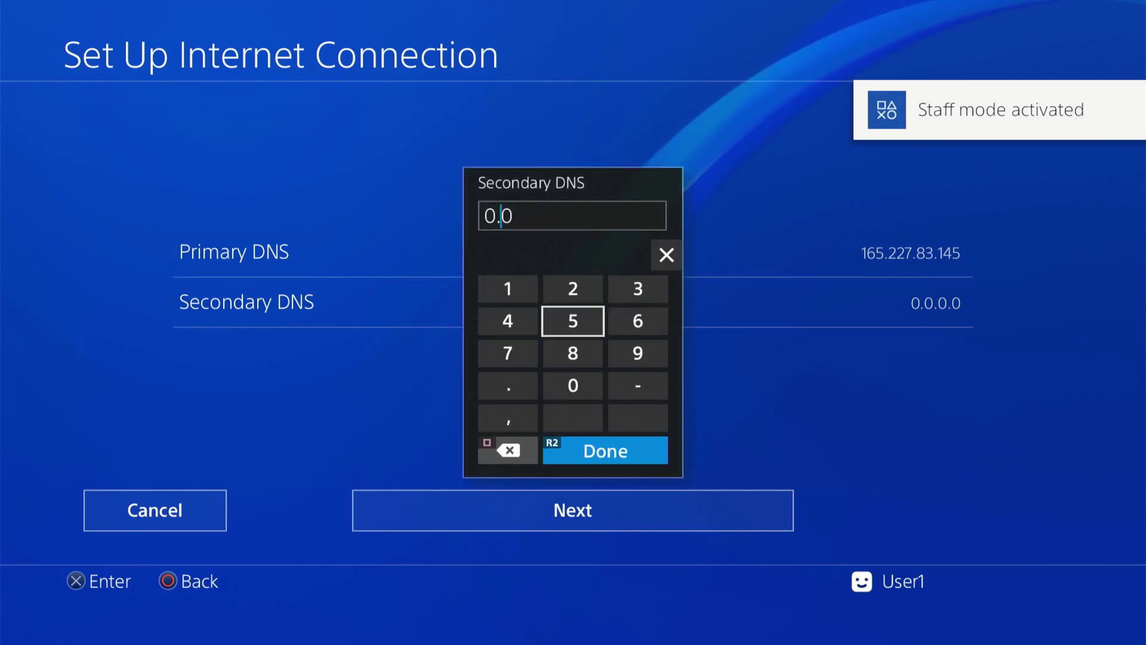
key(BackSpace)
key(BackSpace)
key(BackSpace)
key(Left)
key(Up)
text(1)
key(Down)
key(Right)
key(Right)
key(Down)
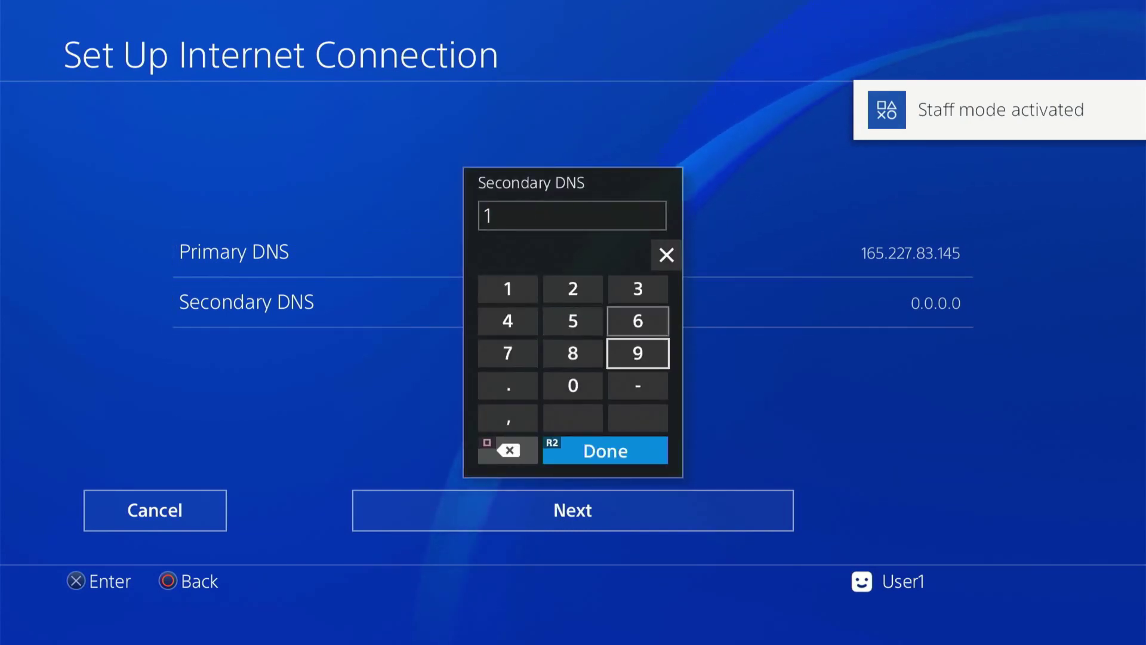
text(9)
key(Up)
key(Up)
key(Left)
text(2)
key(Down)
key(Down)
key(Down)
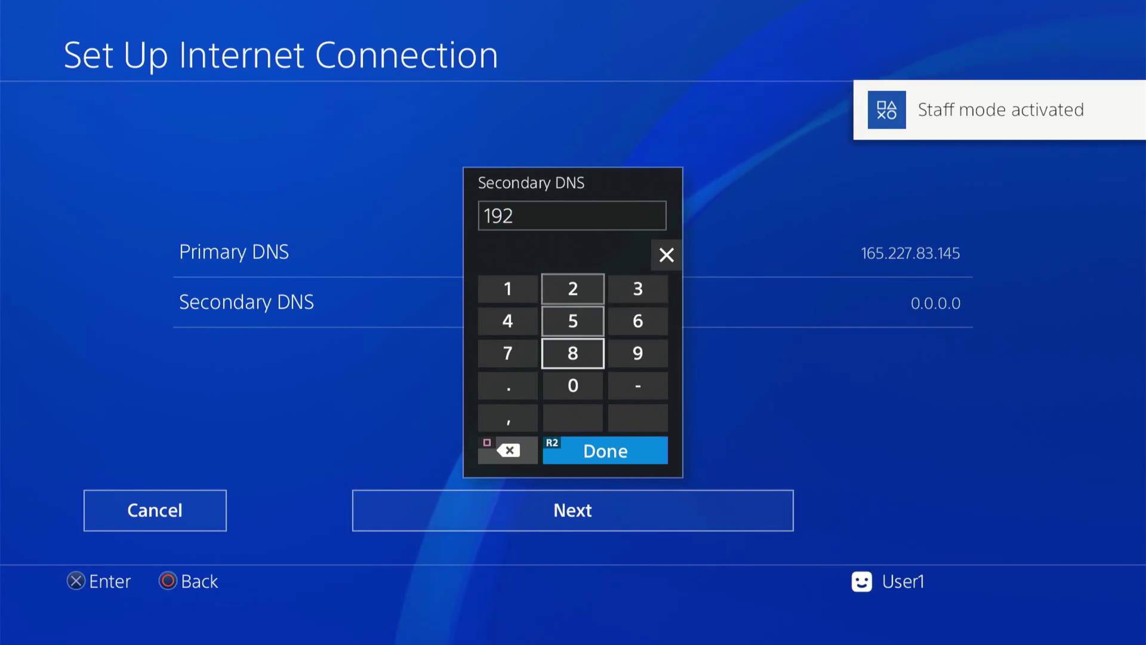
text(.)
- Complete the secondary DNS address as 192.241.221.79 and confirm it
key(Up)
key(Up)
key(Up)
key(Right)
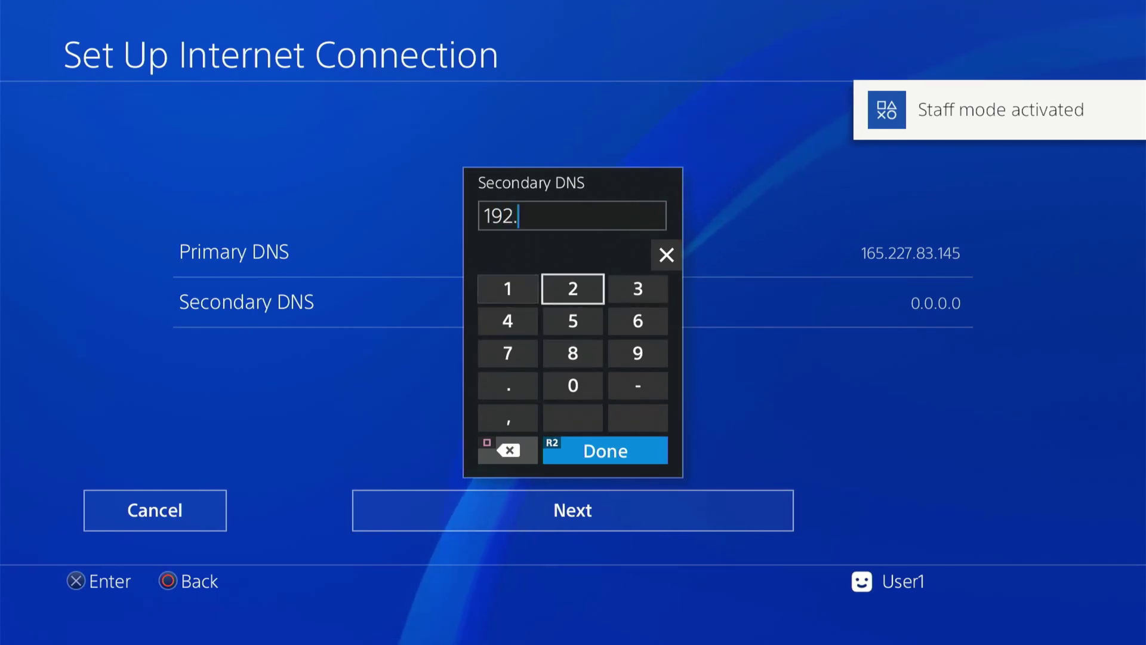
text(2)
key(Down)
key(Right)
text(6)
key(BackSpace)
key(Left)
key(Left)
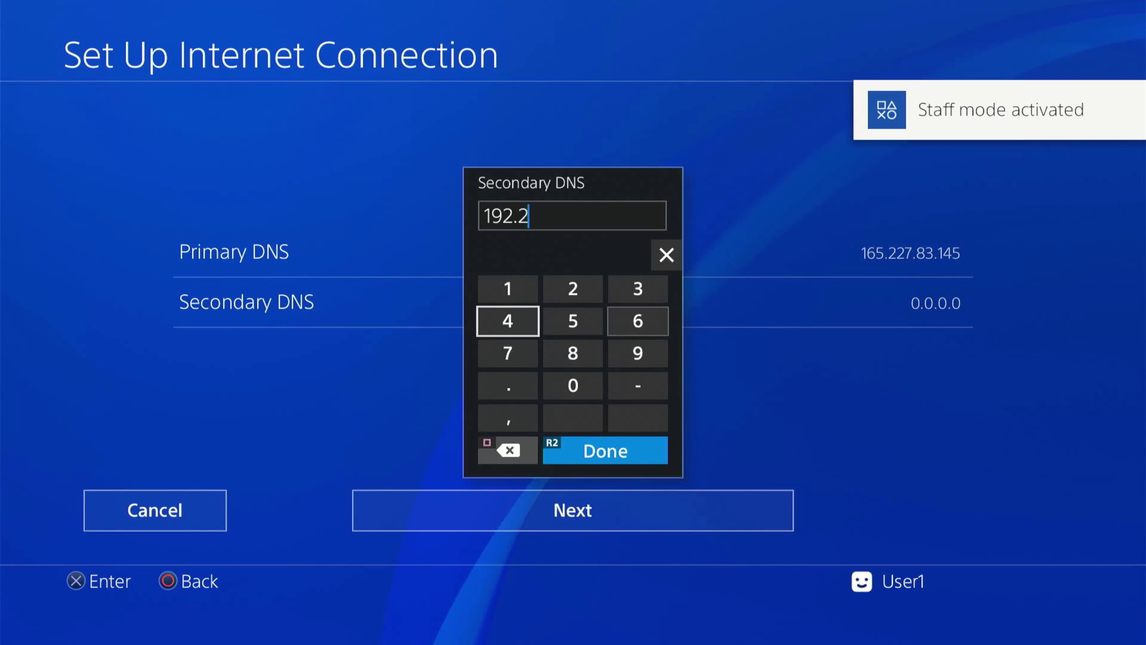
text(4)
key(Up)
text(1)
key(Down)
key(Down)
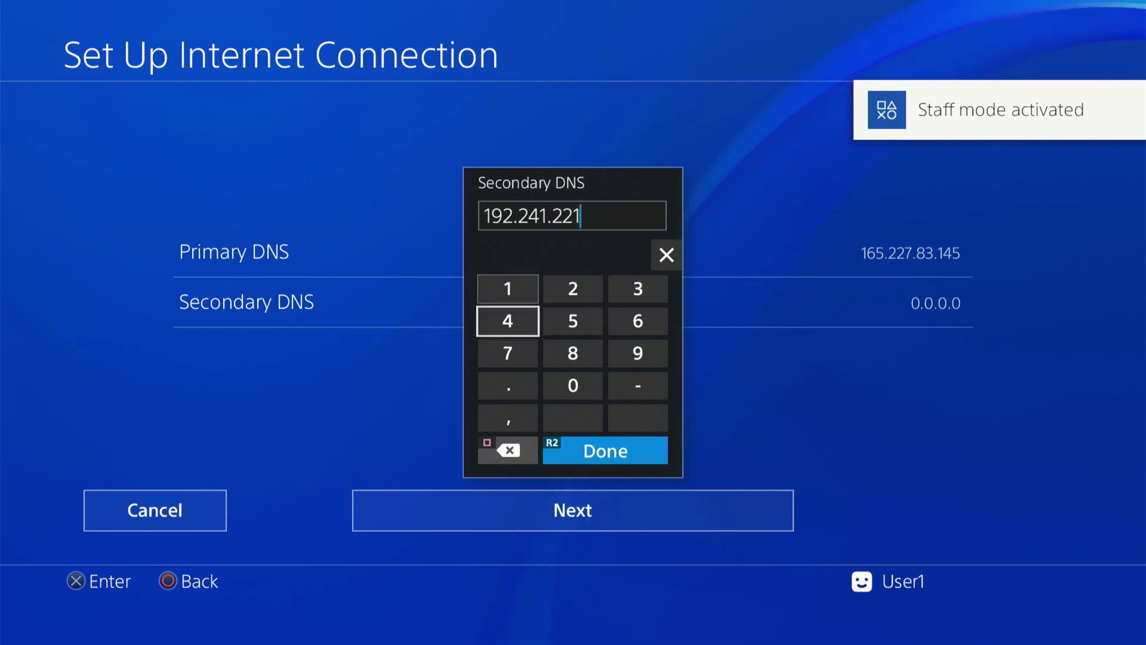
key(Down)
key(Down)
text(.)
key(Up)
text(7)
key(Right)
key(Right)
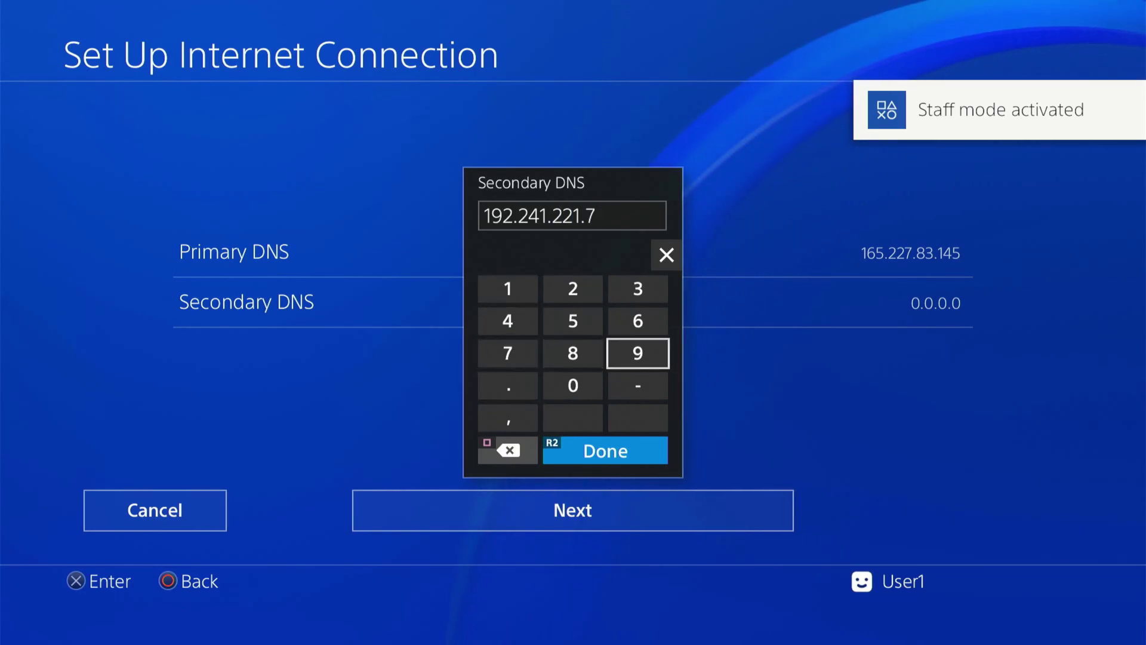
text(9)
key(Return)
- Accept both DNS addresses and finish the connection setup without using a proxy server
key(Down)
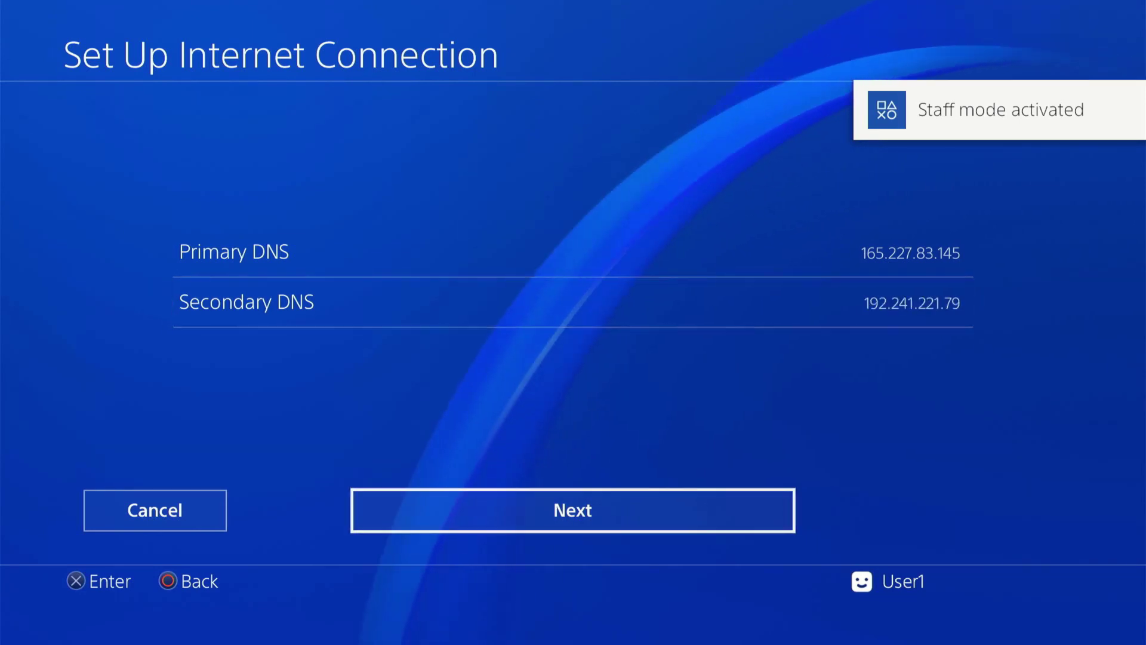
key(Return)
key(Return)
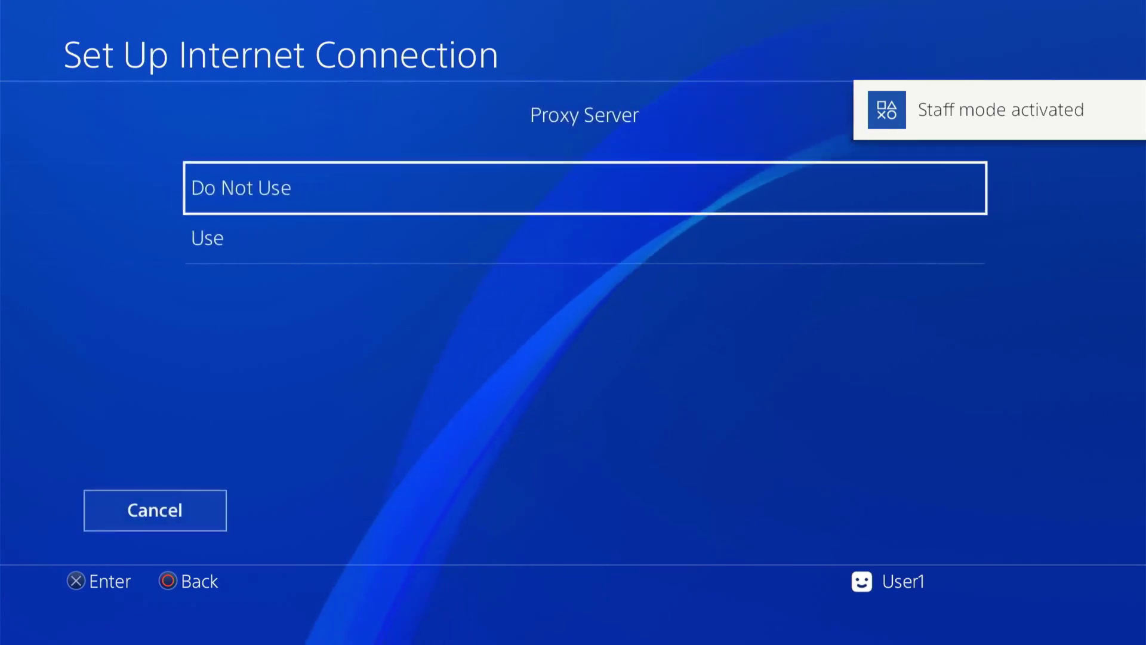
key(Return)
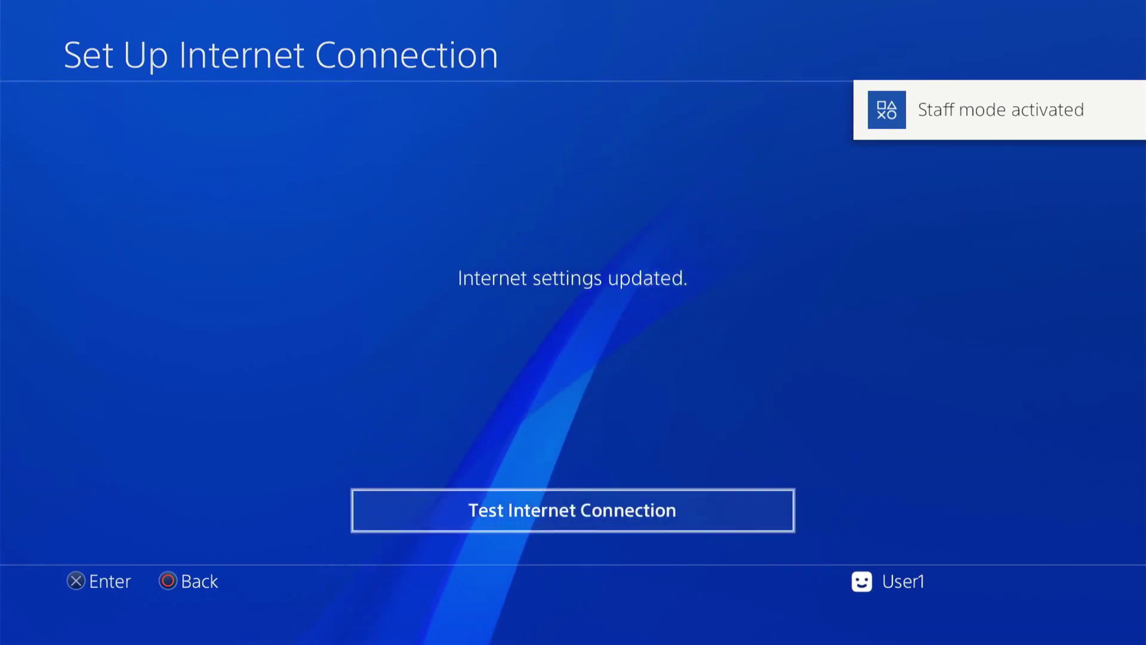
- Skip the internet connection test, leave Settings and return to the home screen content
key(Escape)
key(Escape)
key(Escape)
key(Down)
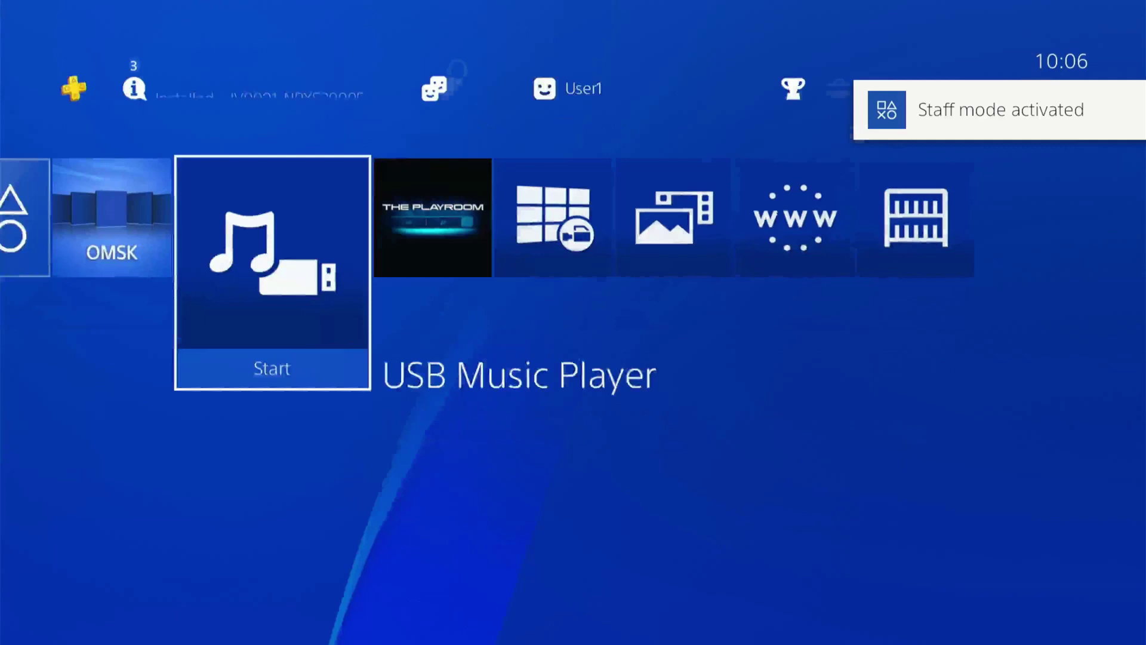
key(Up)
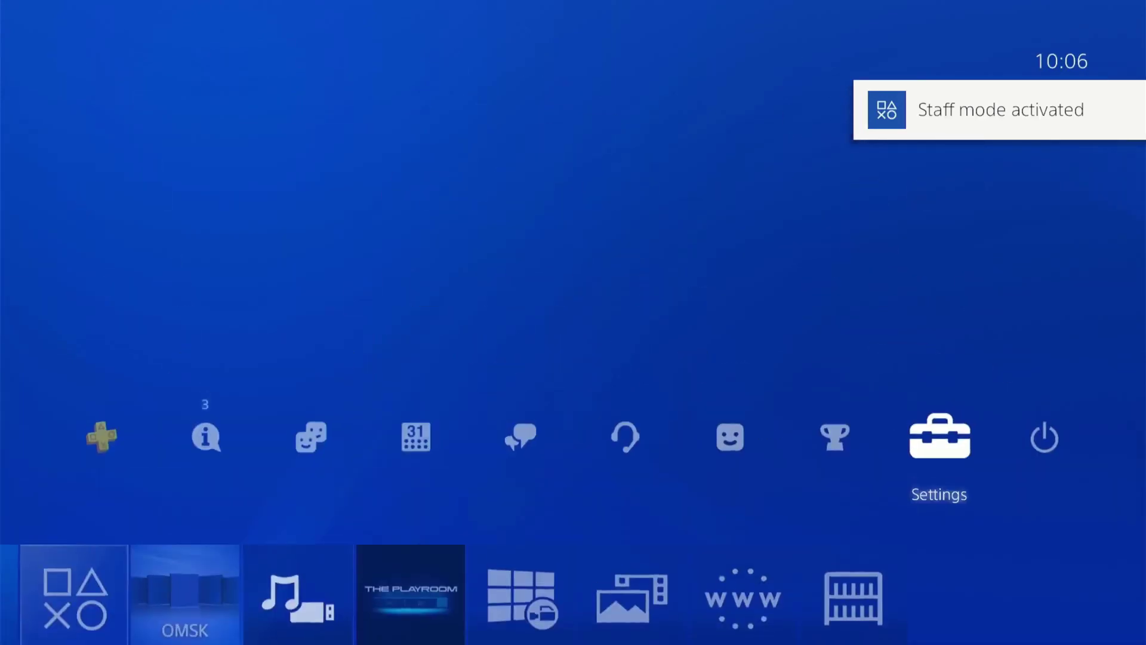
key(Left)
key(Left)
key(Down)
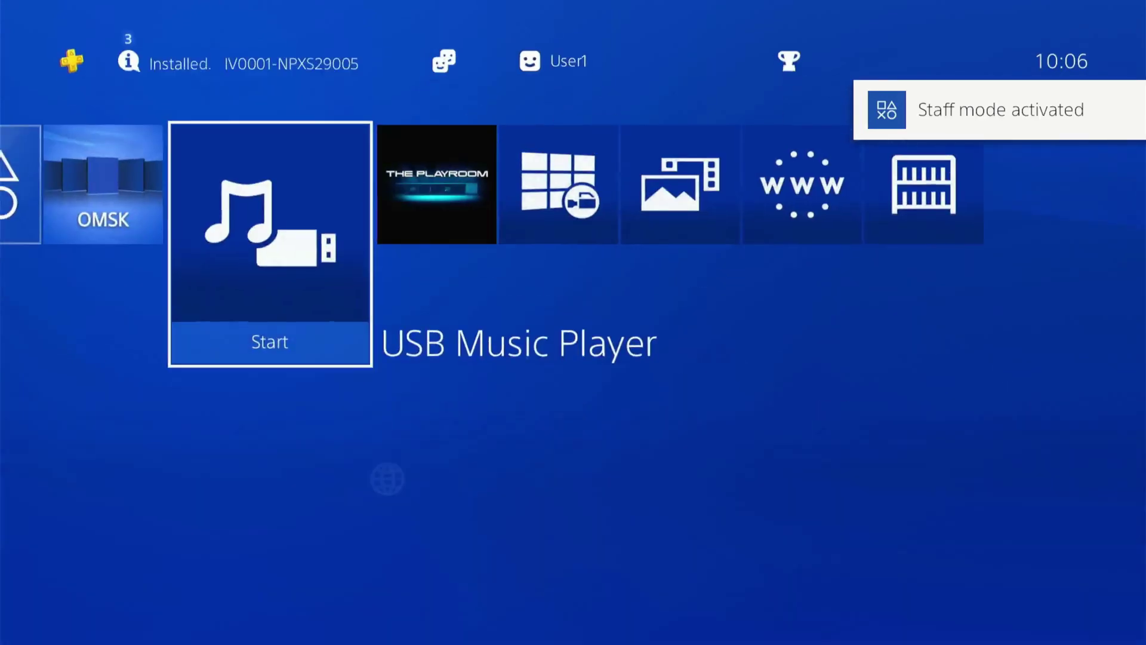
- Start the web browser (www) from the home screen content
key(Left)
key(Left)
key(Right)
key(Right)
key(Right)
key(Right)
key(Right)
key(Right)
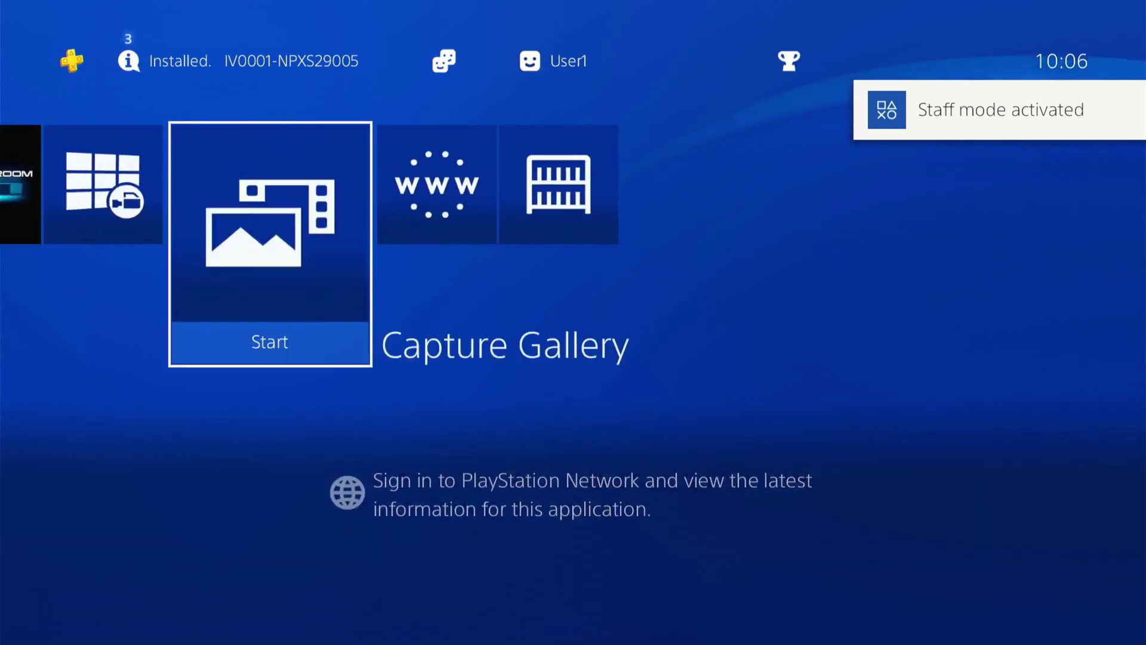
key(Return)
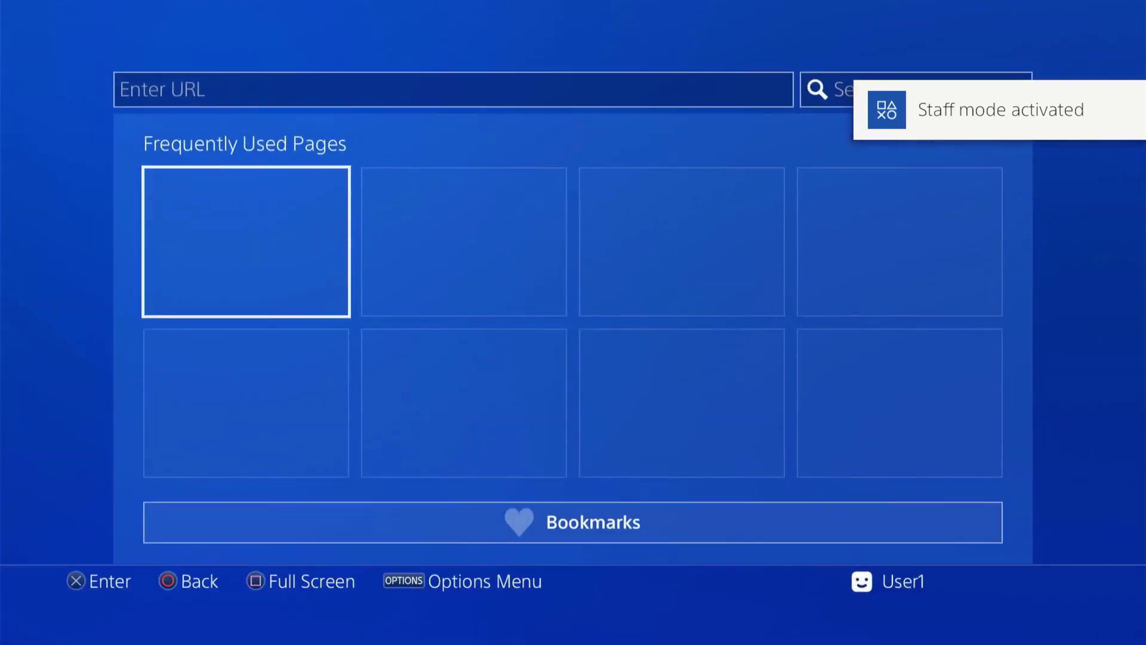
- Open the browser's URL field for editing and enter es as the beginning of the address
key(Up)
key(Return)
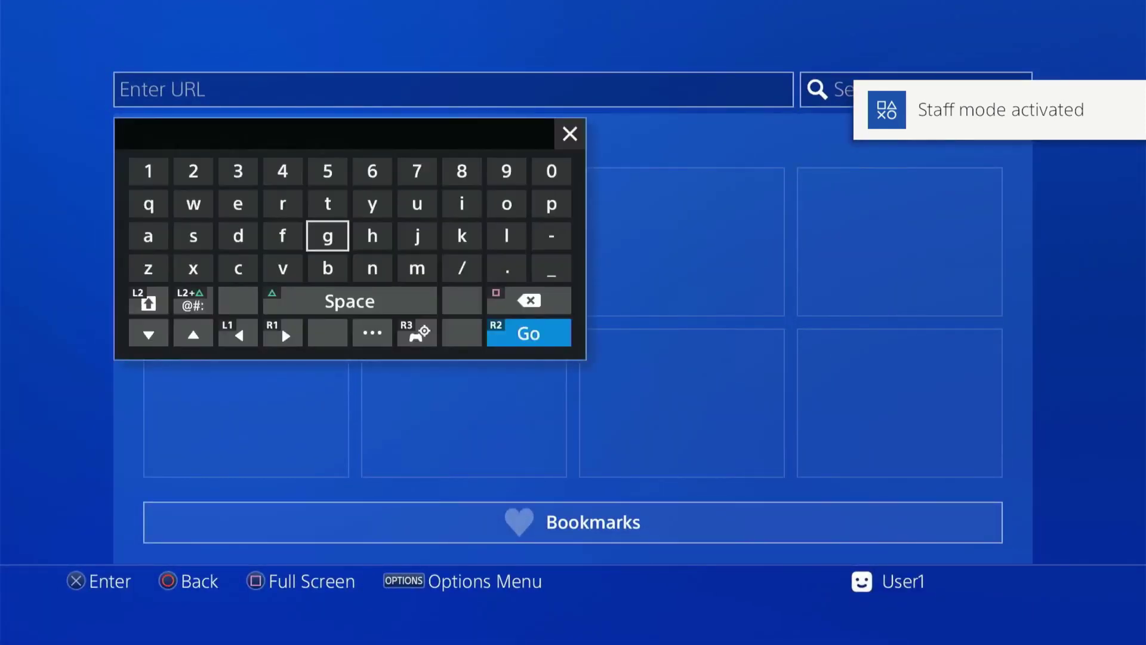
key(Left)
key(Left)
key(Up)
key(Return)
key(Down)
key(Left)
key(Return)
- Continue the address in the URL field with 7in1 so that it reads es7in1
key(Up)
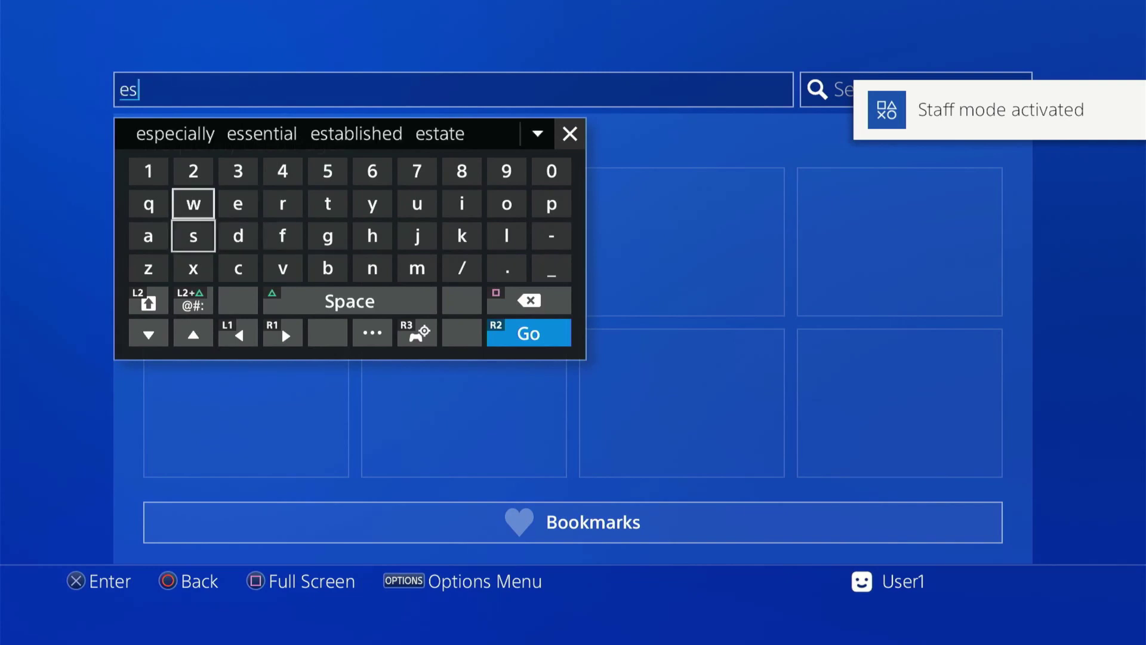
key(Up)
key(Right)
key(Right)
key(Right)
key(Right)
key(Right)
key(Left)
key(Right)
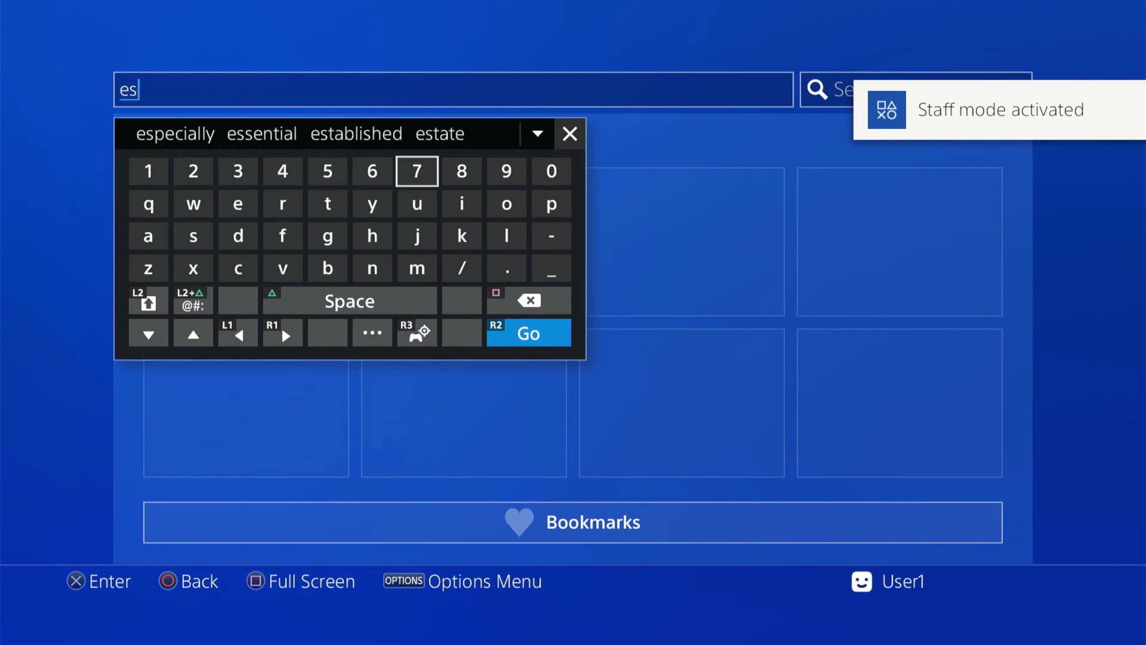
key(Return)
key(Down)
key(Right)
key(Return)
key(Down)
key(Left)
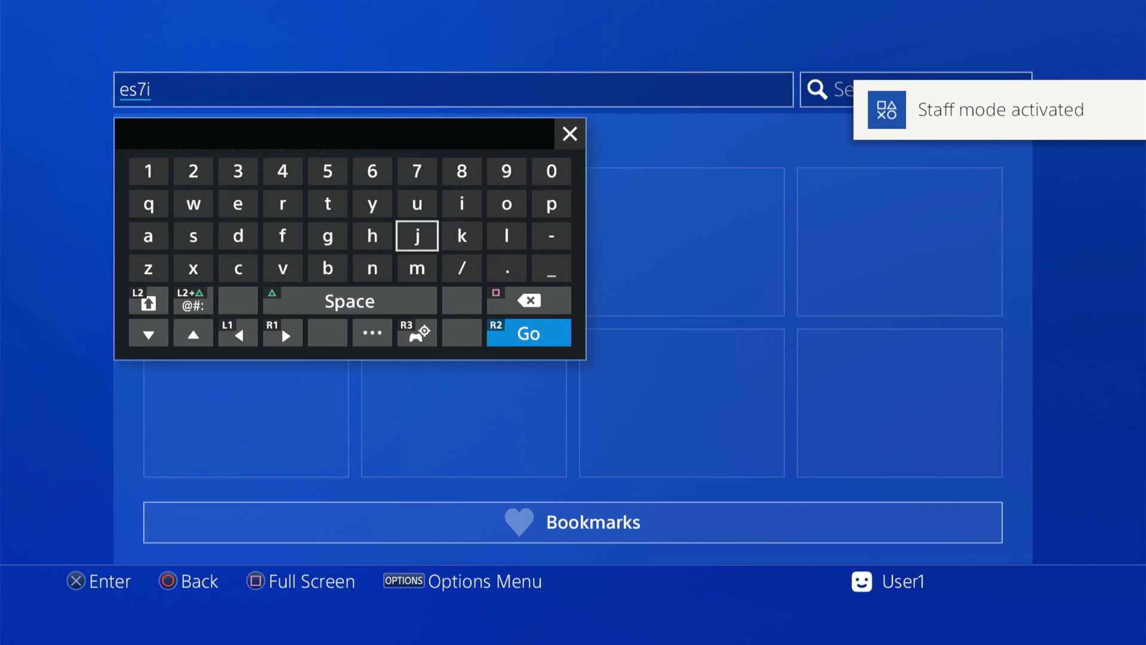
key(Left)
key(Down)
key(Return)
key(Up)
key(Up)
key(Left)
key(Left)
key(Left)
key(Left)
key(Left)
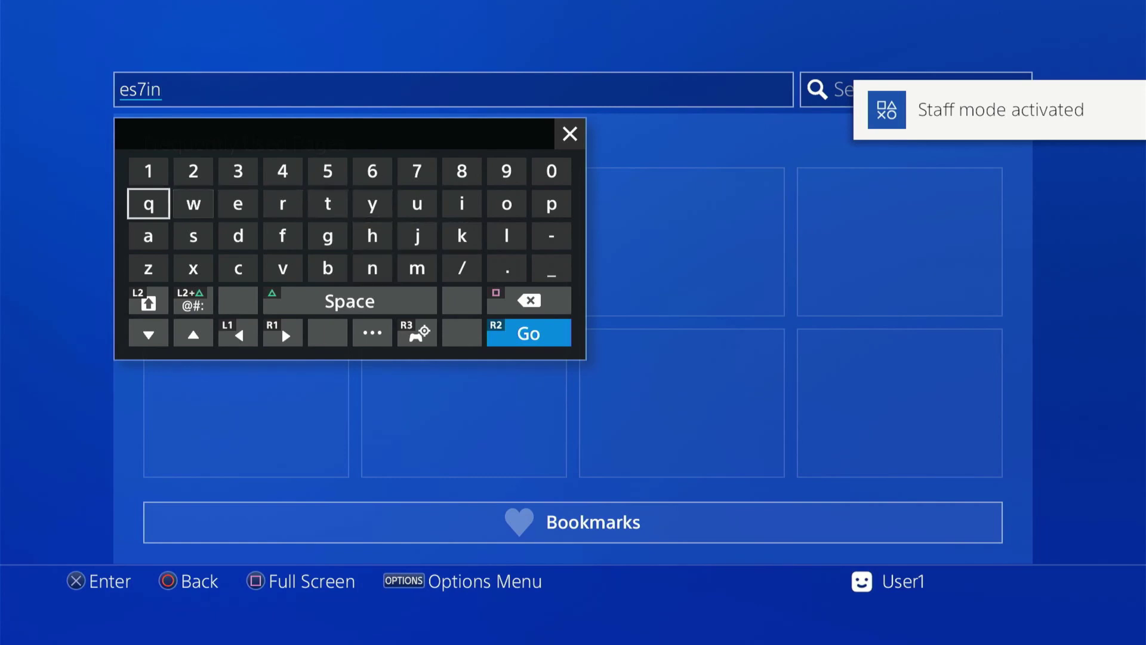
key(Up)
key(space)
key(Return)
- Complete the address with .site and load es7in1.site in the browser
key(Down)
key(Right)
key(Right)
key(Right)
key(Right)
key(Right)
key(Right)
key(Right)
key(Right)
key(Down)
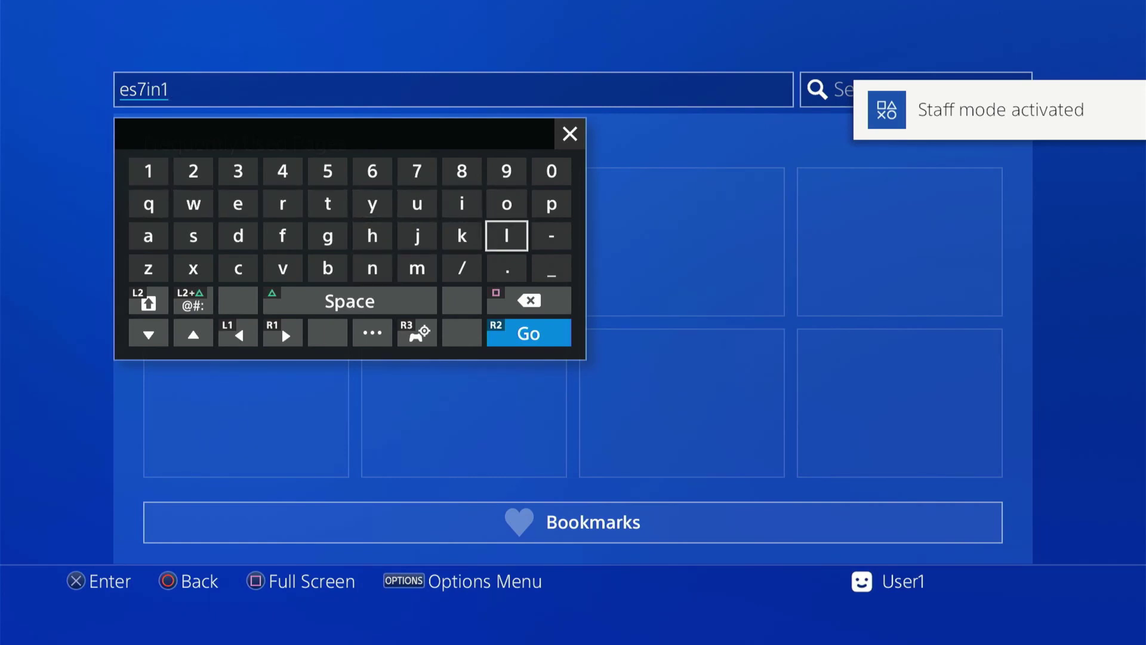
key(Down)
key(Return)
key(Left)
key(Left)
key(Left)
key(Left)
key(Left)
key(Left)
key(Left)
key(Up)
key(Return)
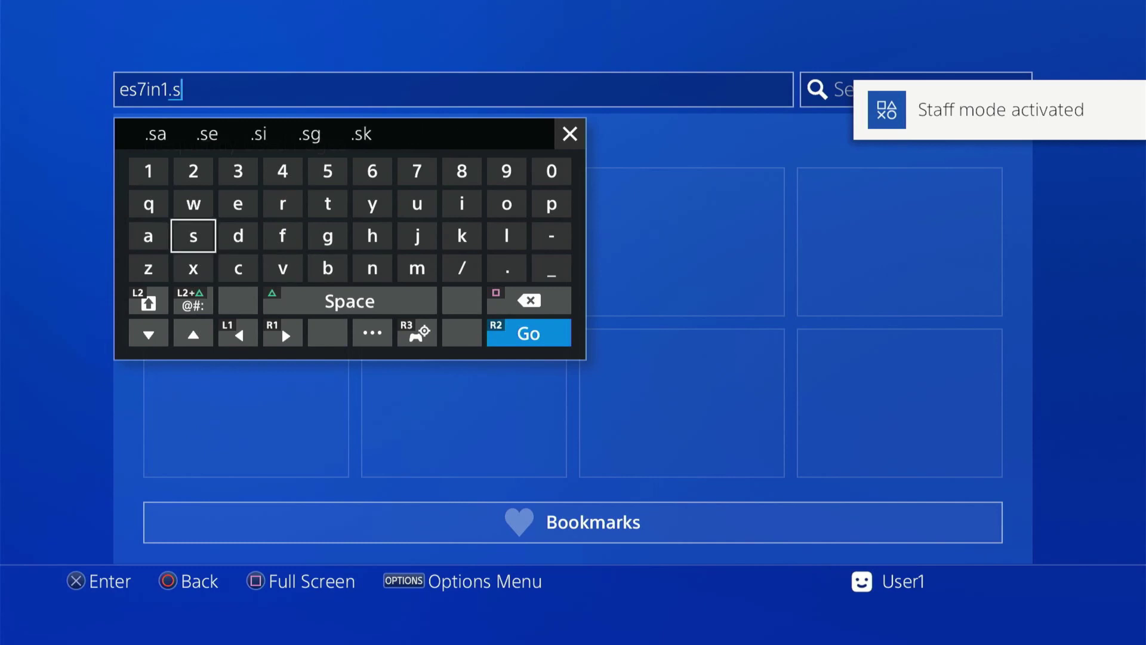
key(Up)
key(Right)
key(Right)
key(Right)
key(Right)
key(Right)
key(Right)
key(Return)
key(Left)
key(Left)
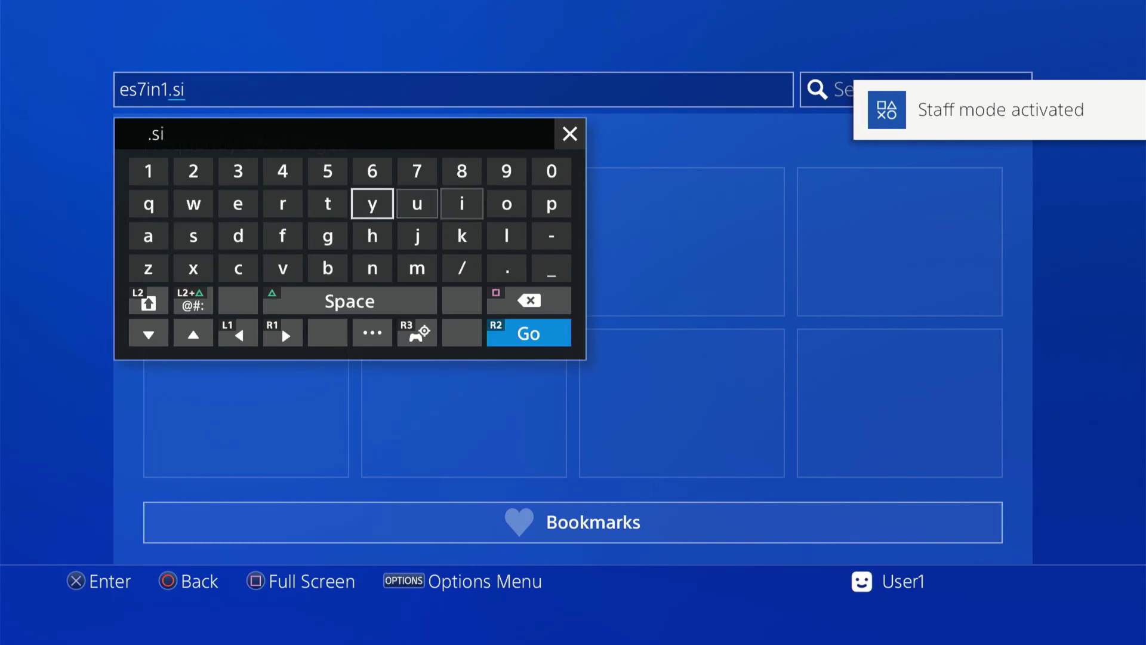
key(Left)
key(Return)
key(Left)
key(Left)
key(Return)
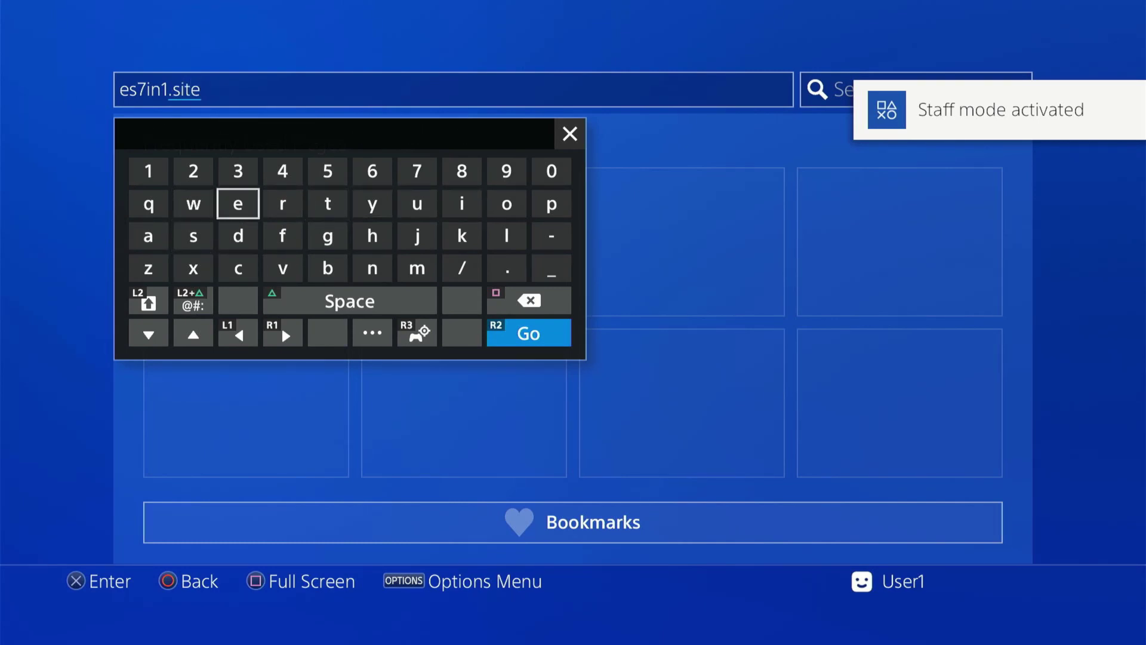
key(Return)
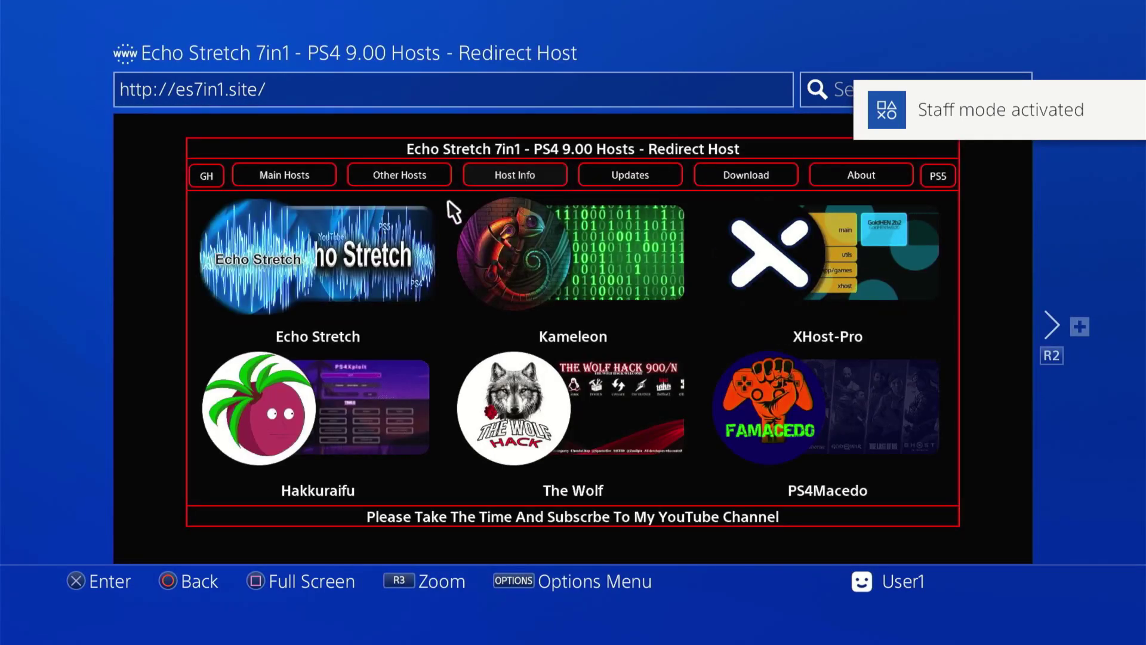
- Open the Echo Stretch host, restart the browser and run the 9.00 GoldHEN host, accepting the USB drive prompt
click(345, 271)
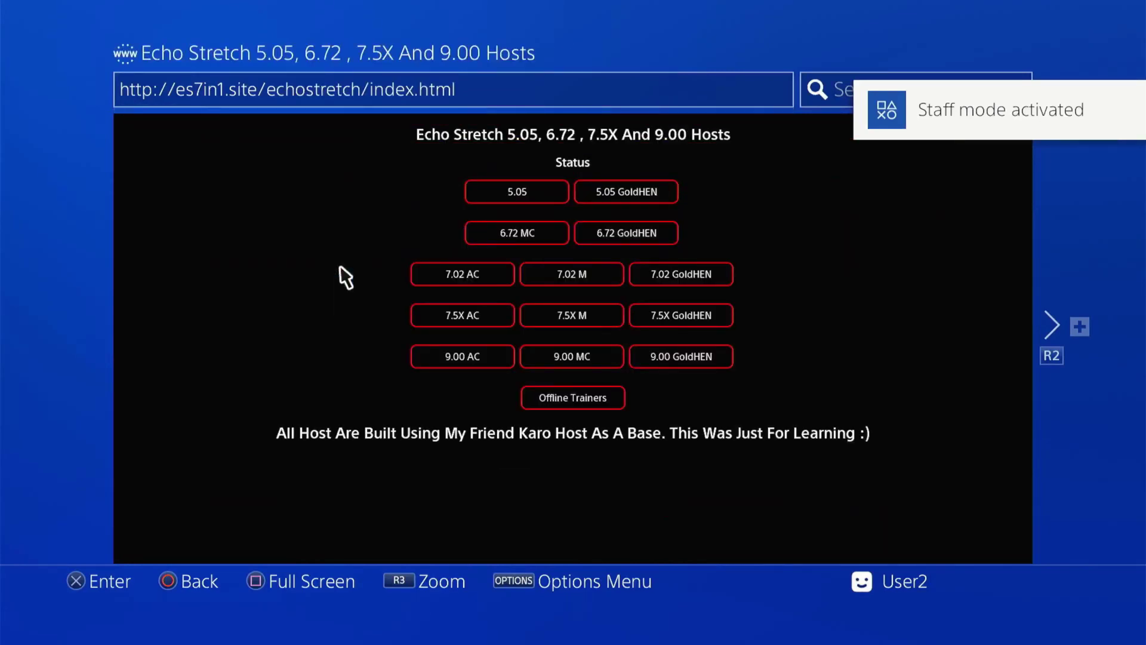
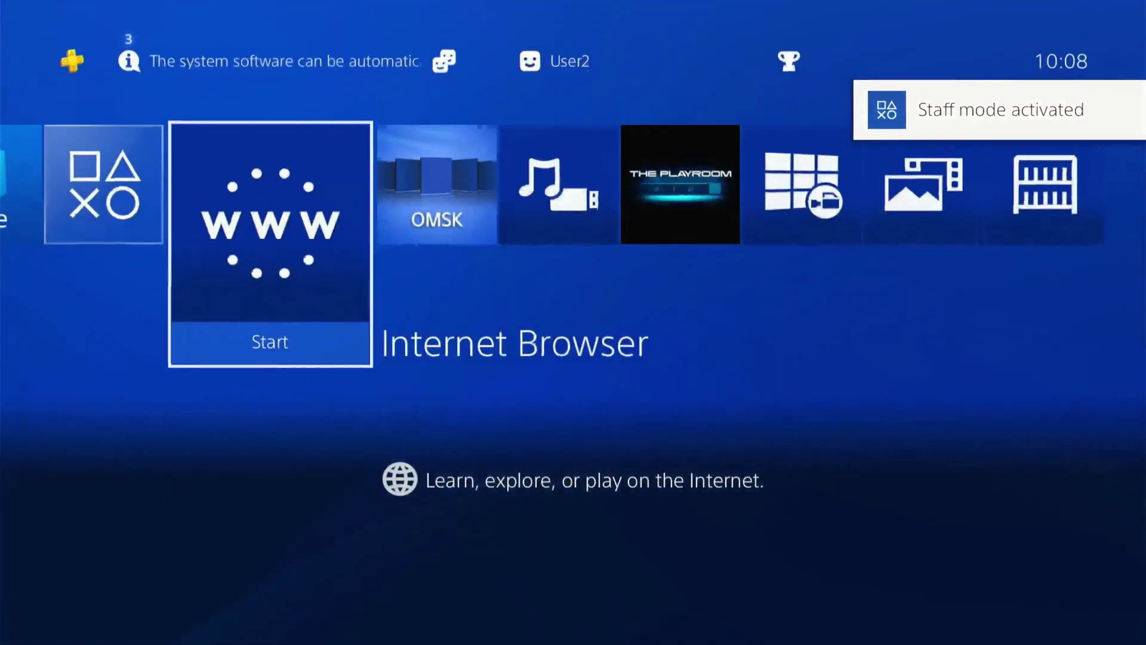
key(Return)
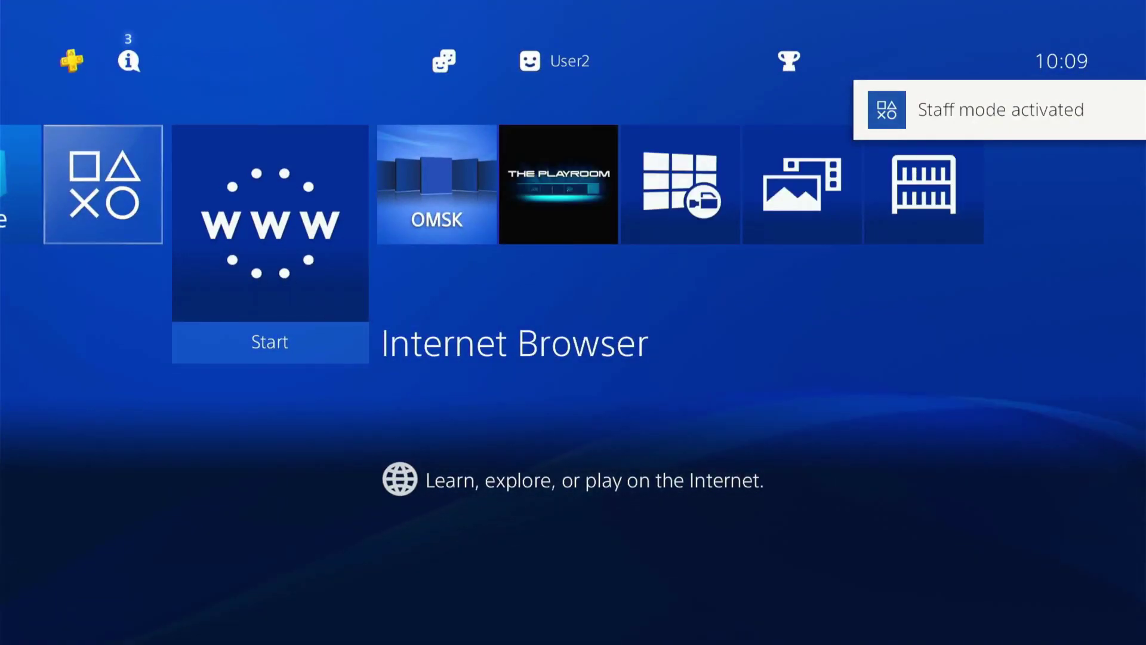
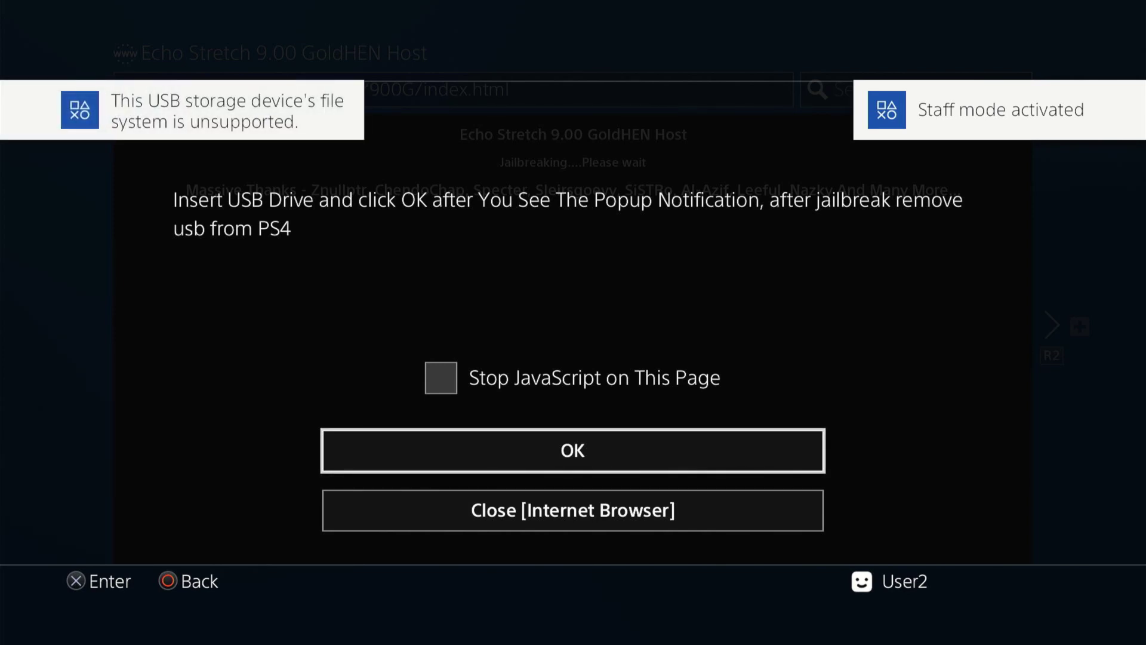
key(Return)
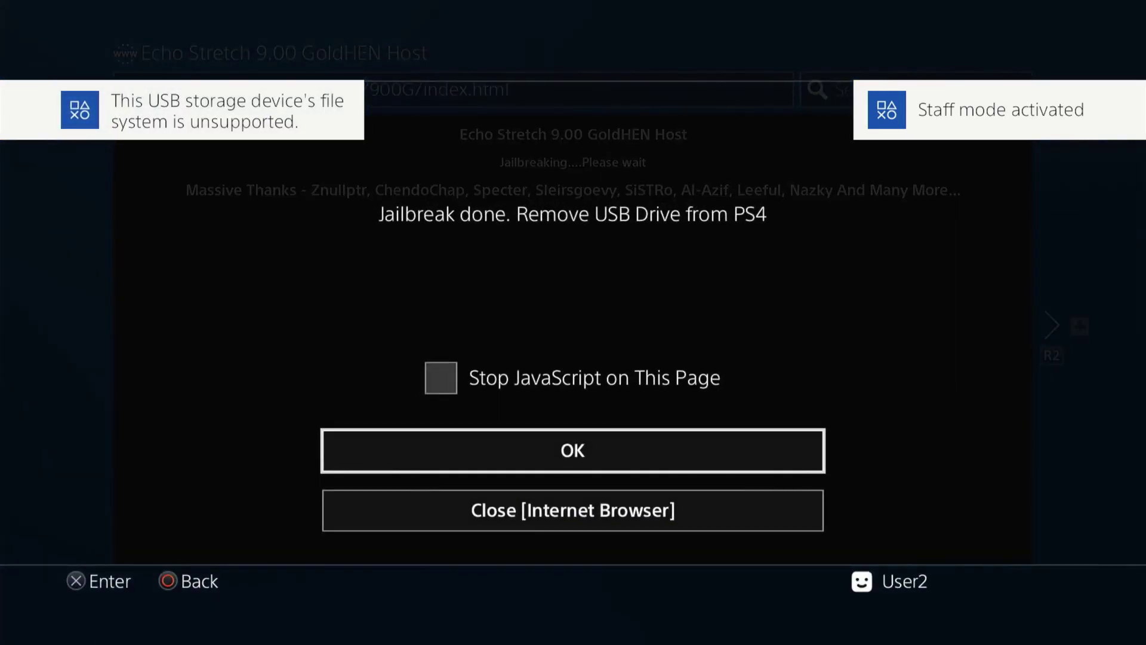
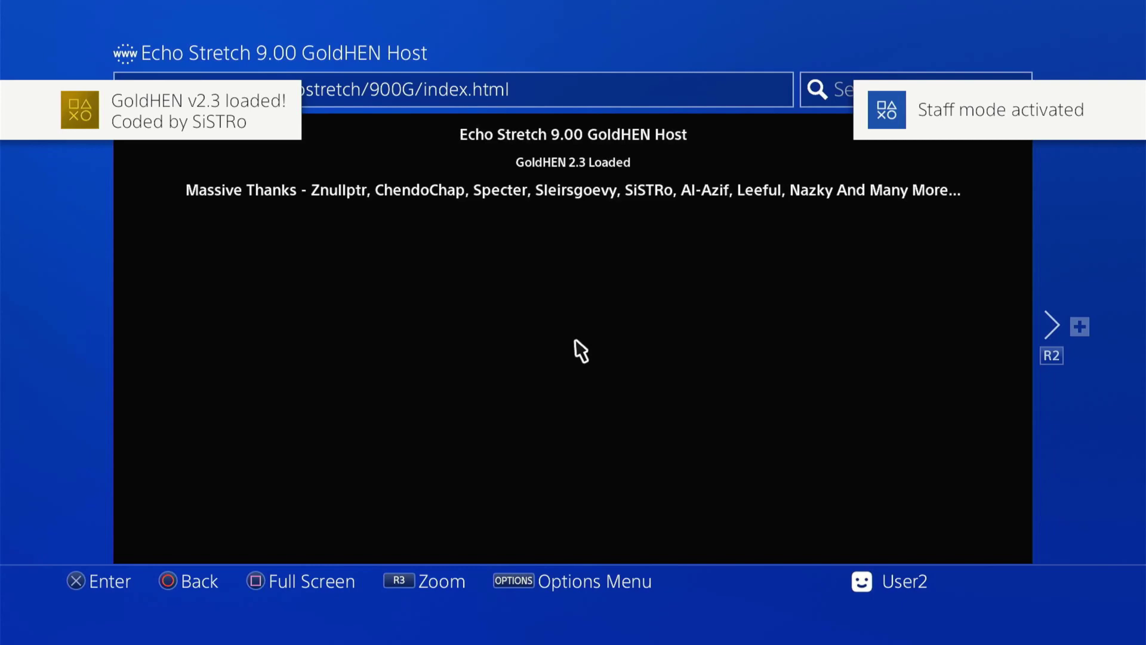
- Leave the browser for the home screen and open the console's Settings
key(Escape)
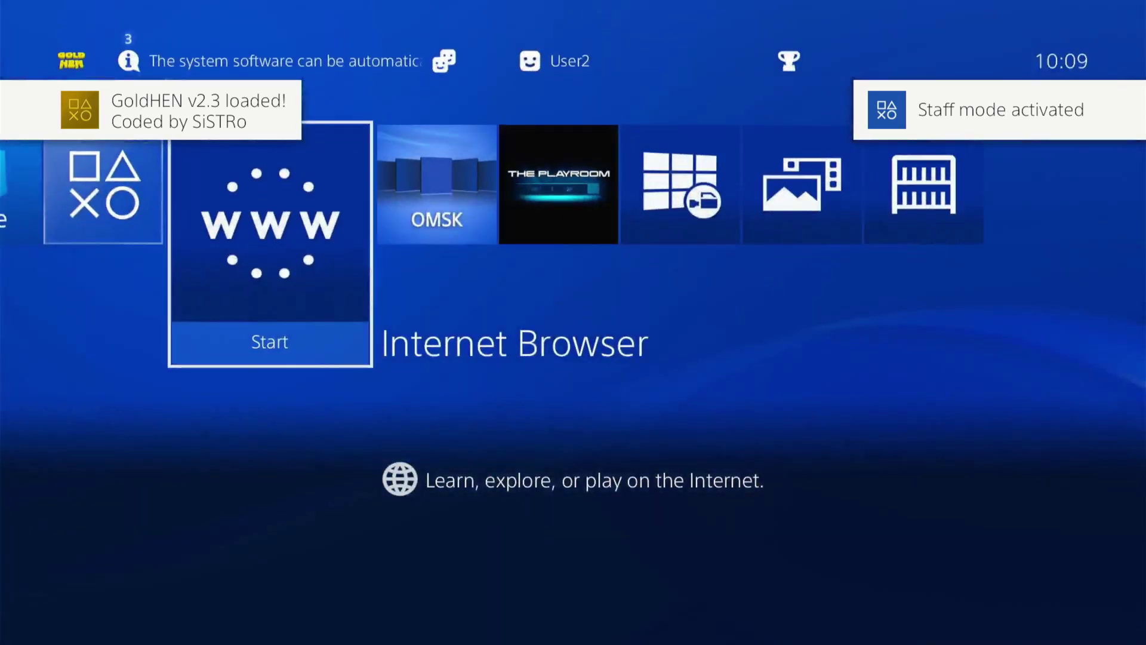
key(Up)
key(Right)
key(Right)
key(Right)
key(Right)
key(Right)
key(Right)
key(Right)
key(Right)
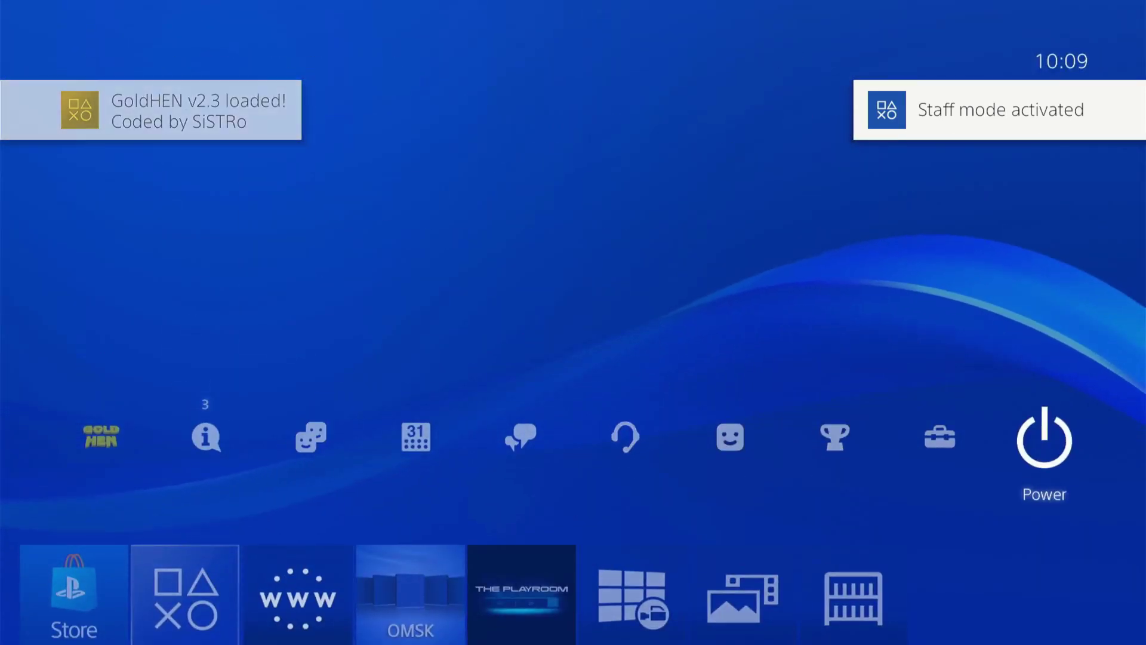
key(Left)
key(Return)
- Set Enable ★Debug Settings to Full Menu in GoldHEN's Debug Settings and return to the main Settings list
key(Up)
key(Up)
key(Up)
key(Up)
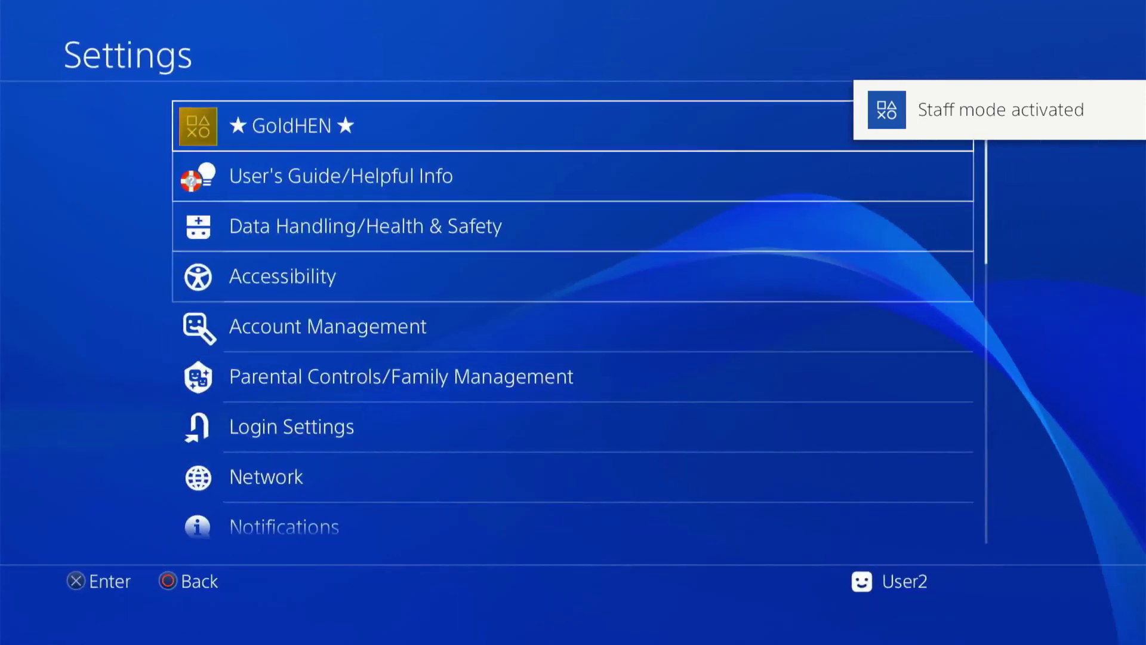
key(Return)
key(Return)
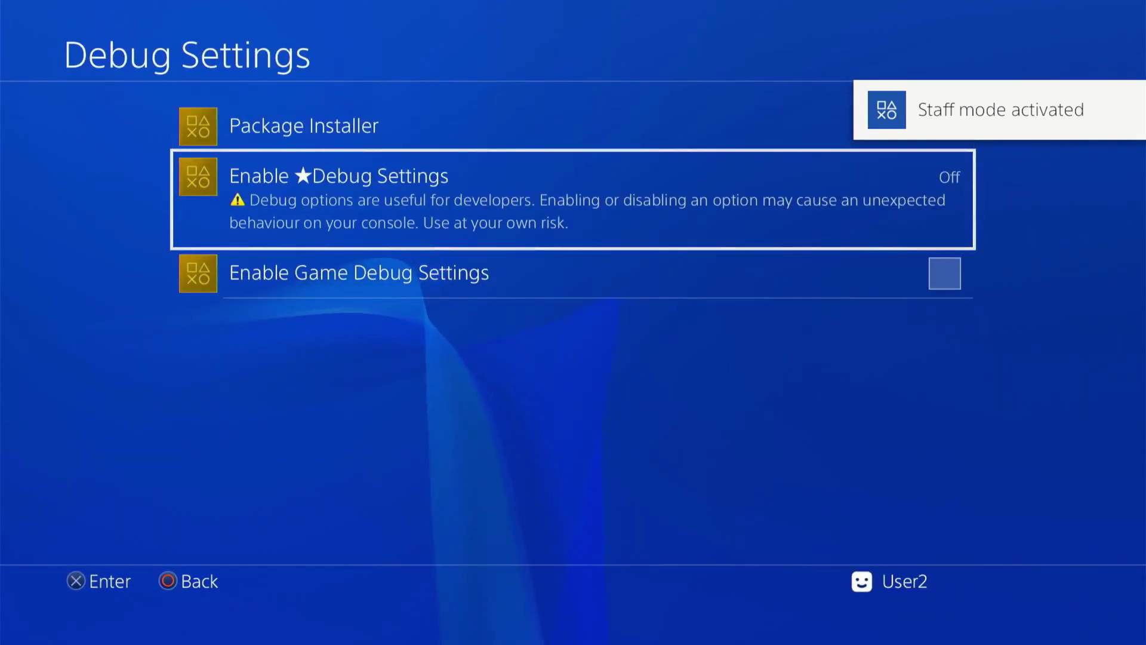
key(Return)
key(Down)
key(Down)
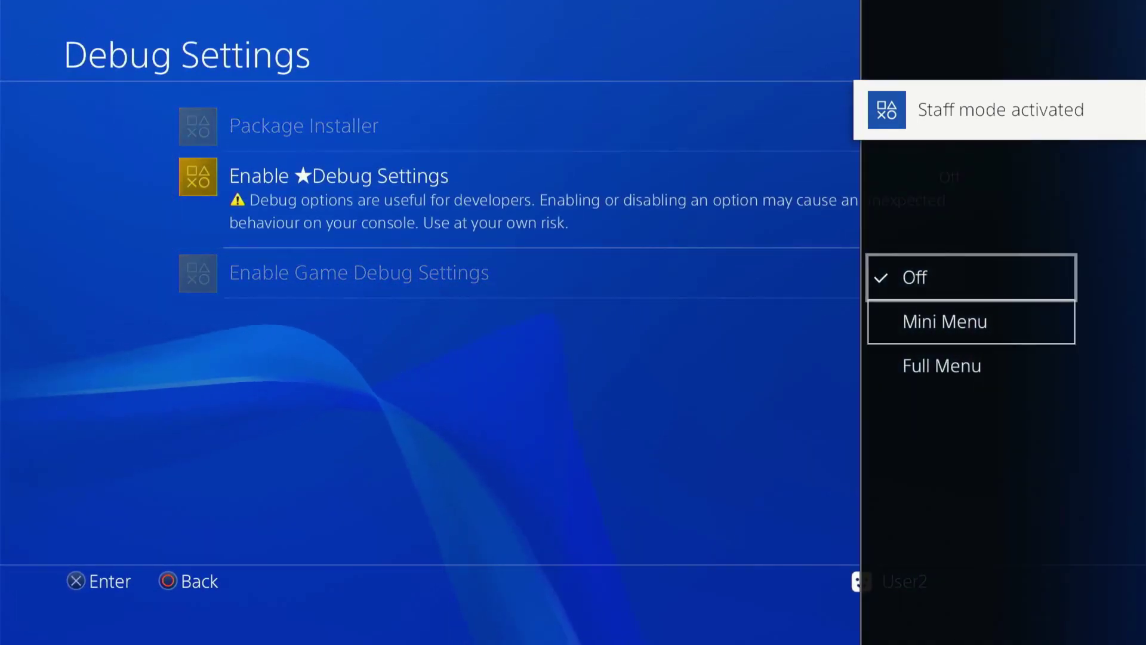
key(Return)
key(Escape)
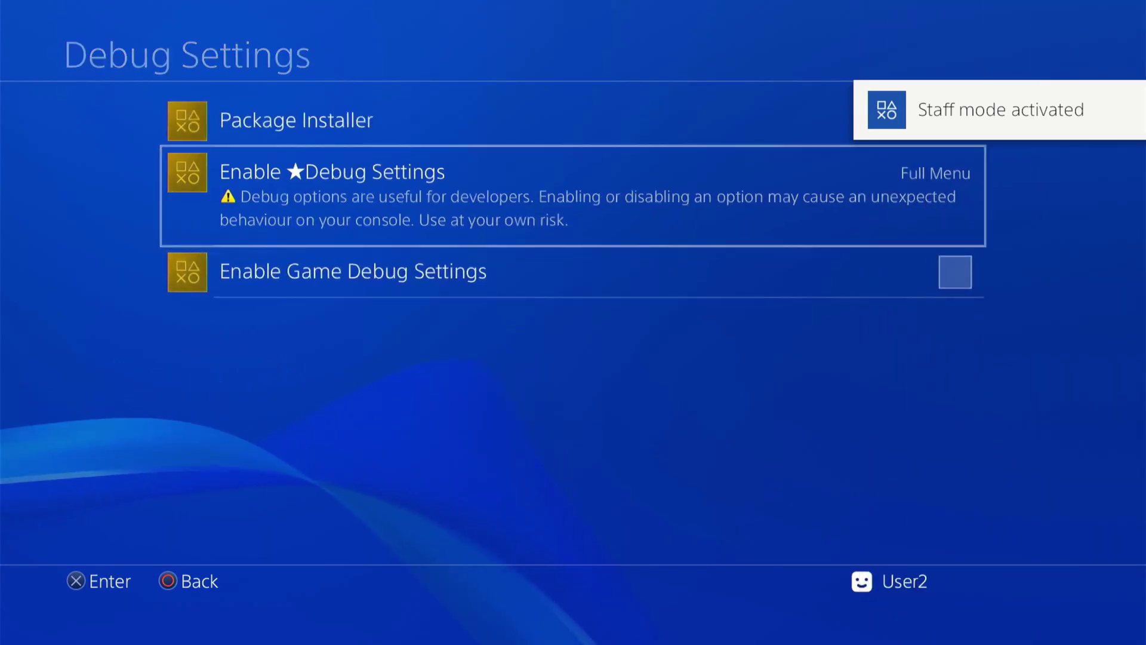
key(Escape)
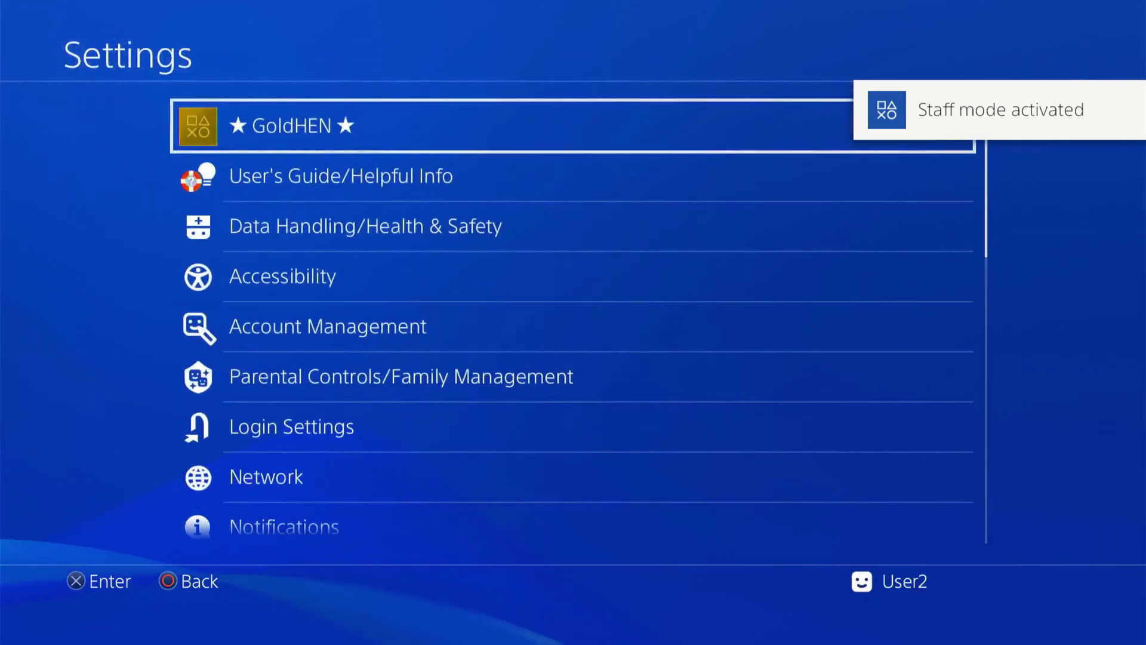
- Open the System section of ★Debug Settings at the end of the Settings list
key(Down)
key(Down)
key(Down)
key(Down)
key(Down)
key(Down)
key(Down)
key(Down)
key(Down)
key(Down)
key(Down)
key(Down)
key(Down)
key(Down)
key(Down)
key(Down)
key(Down)
key(Down)
key(Down)
key(Down)
key(Down)
key(Down)
key(Down)
key(Down)
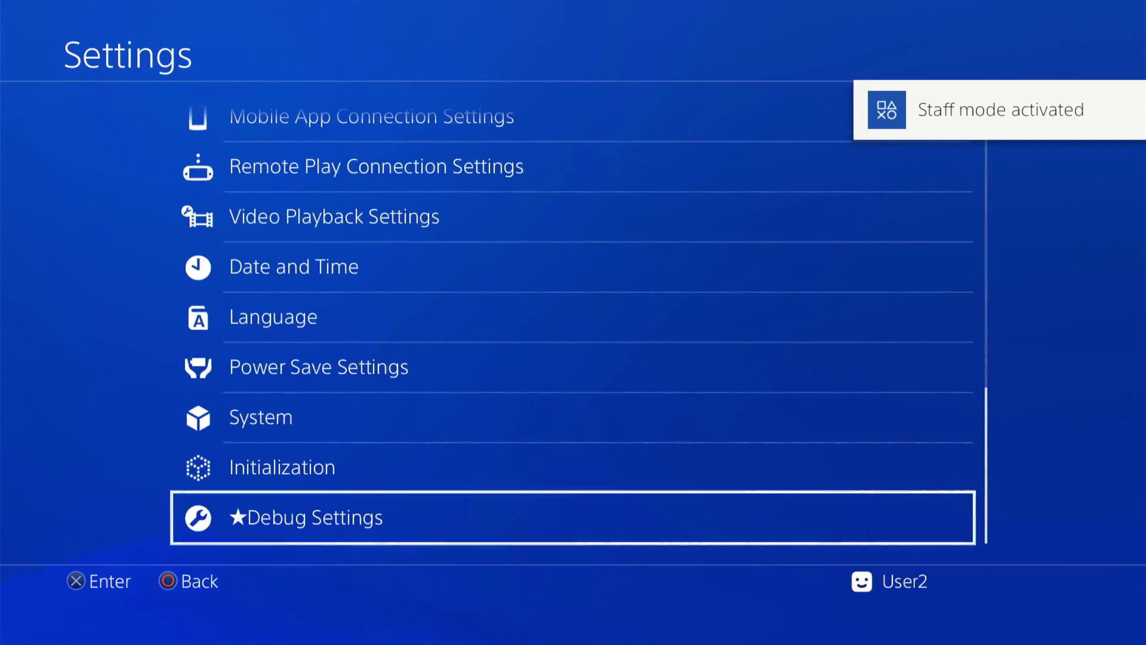
key(Return)
key(Down)
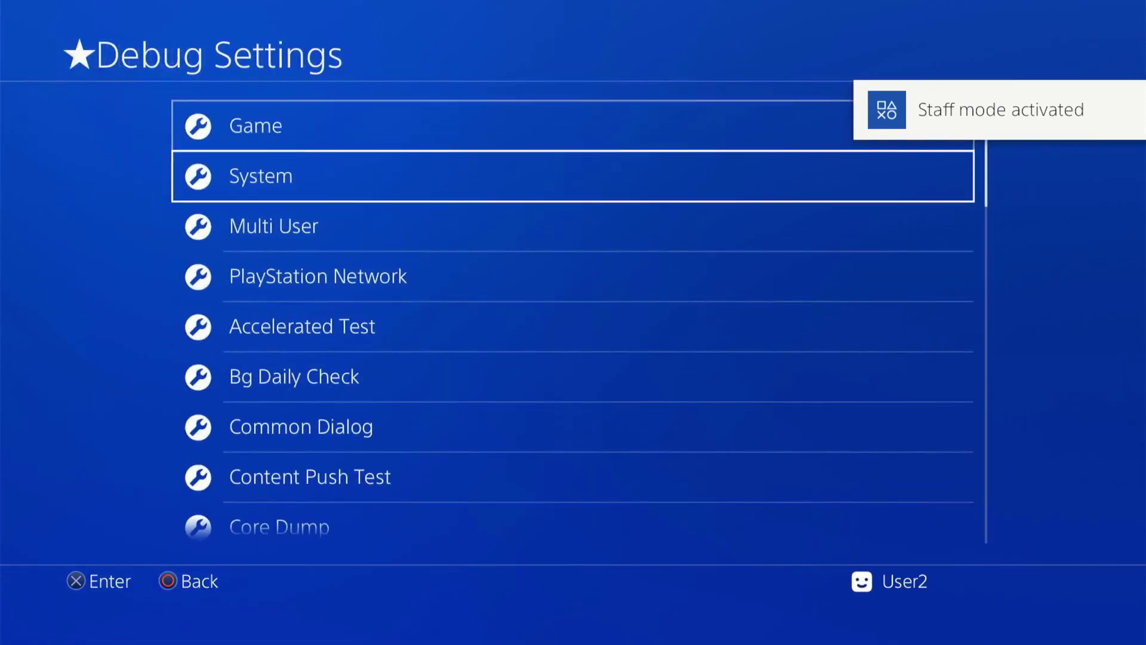
key(Return)
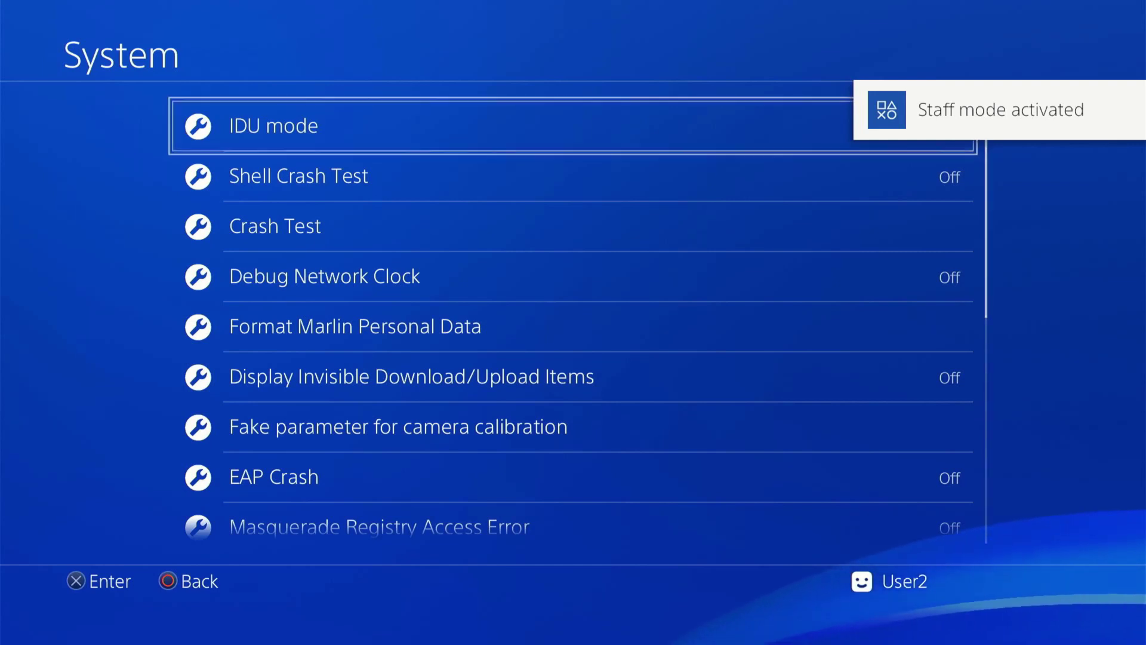
- Set IDU mode to Off and accept the system restart that applies the setting
key(Return)
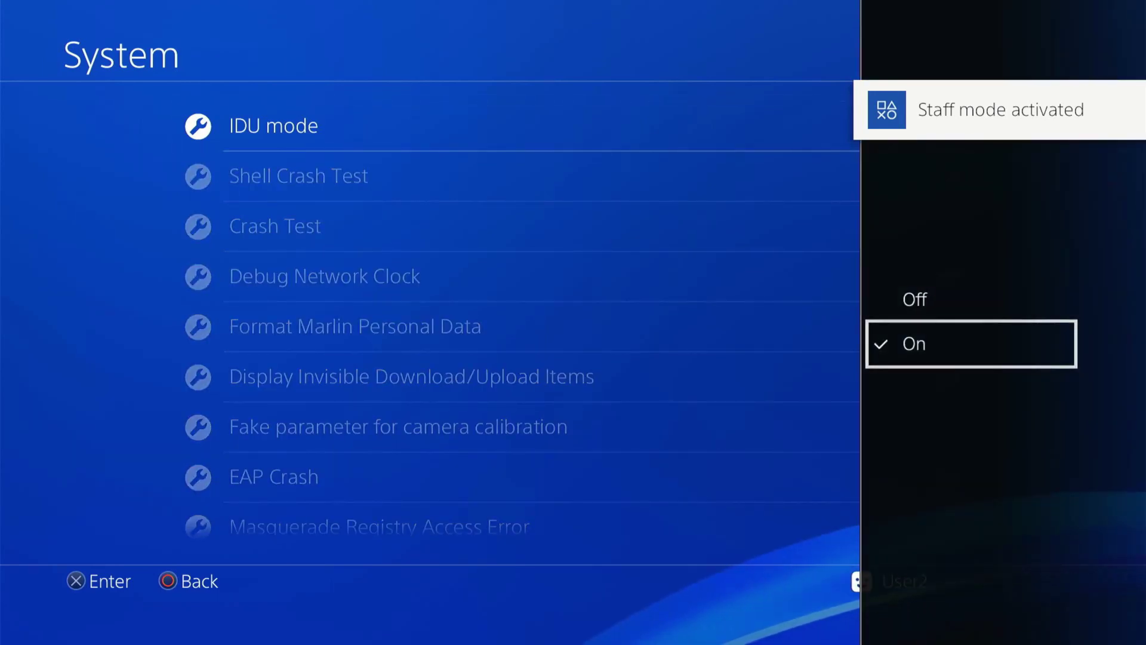
key(Up)
key(Return)
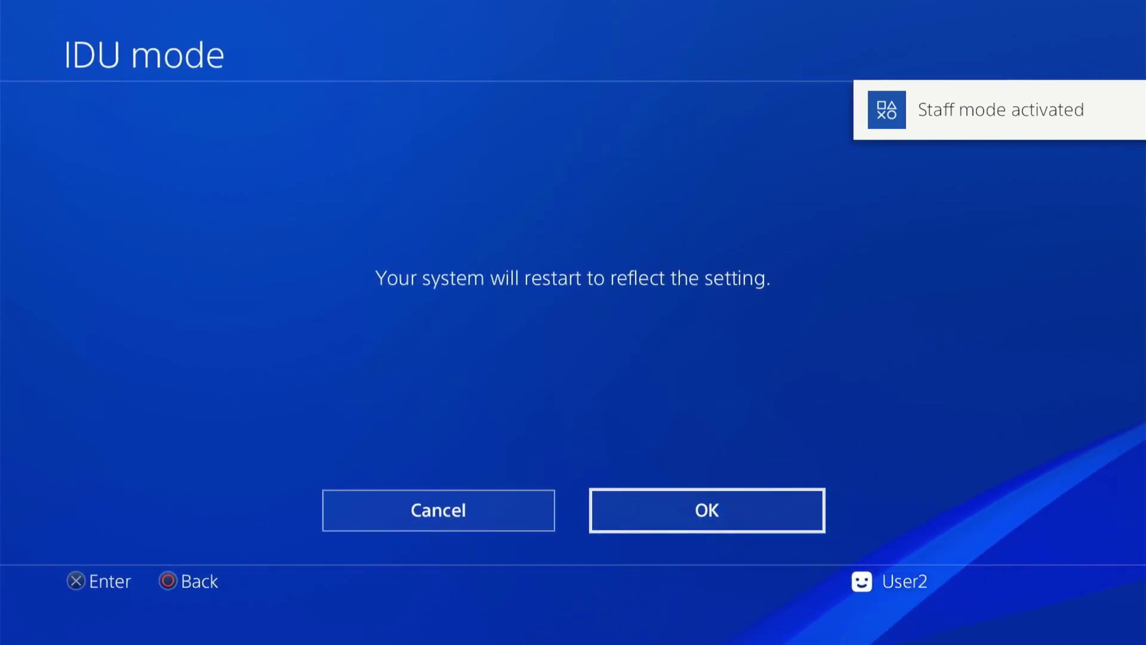
key(Return)
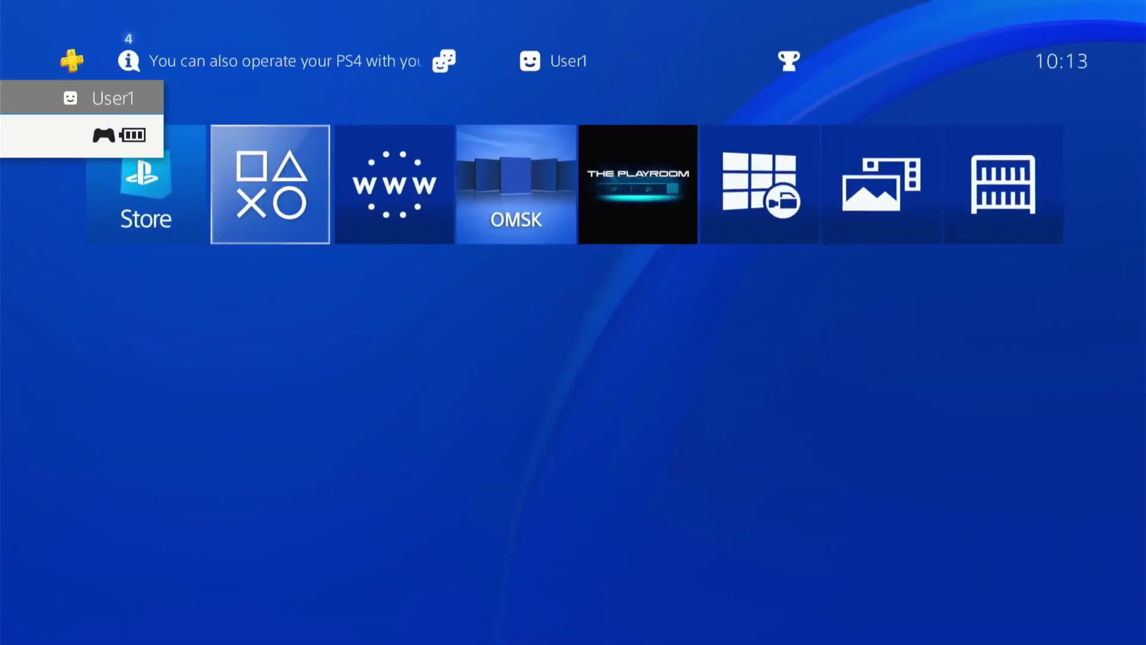
- Select the Internet Browser among the home screen content
key(Right)
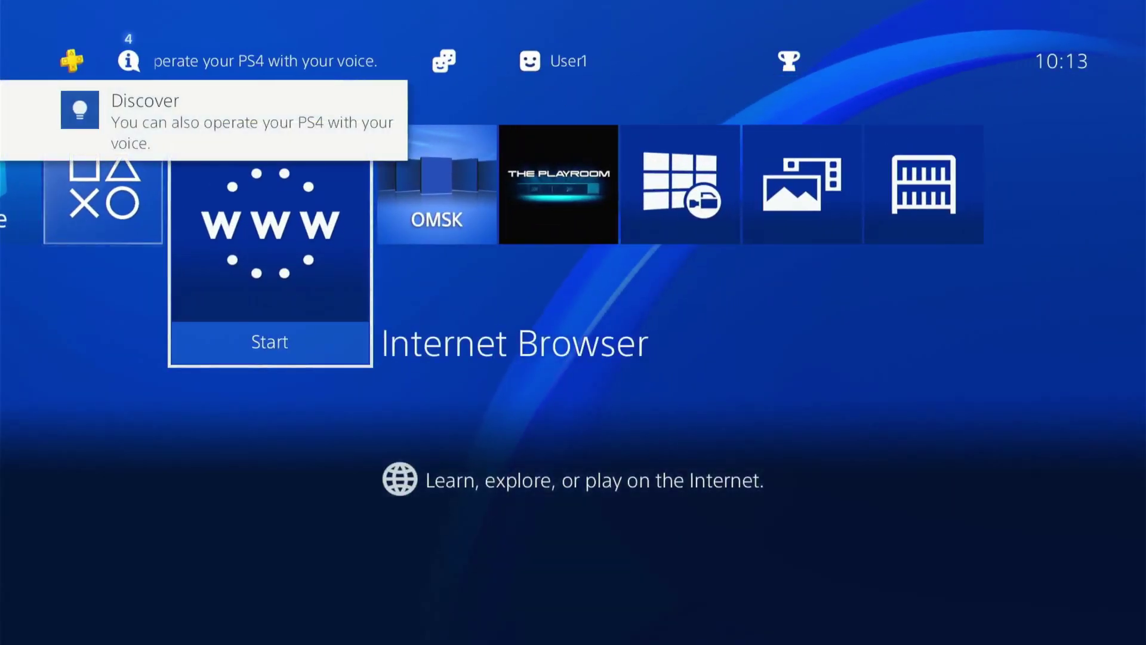